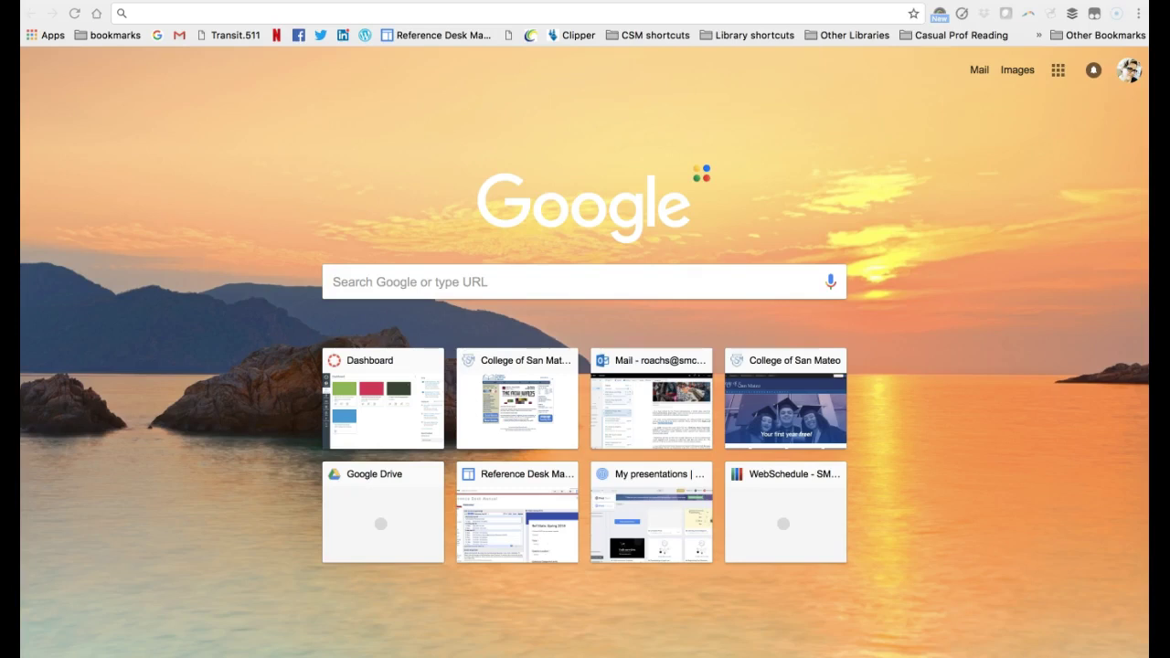
# Search Google for 'Kendrick lamar site:nytimes.com' using the autocomplete site suggestion.
pyautogui.click(375, 284)
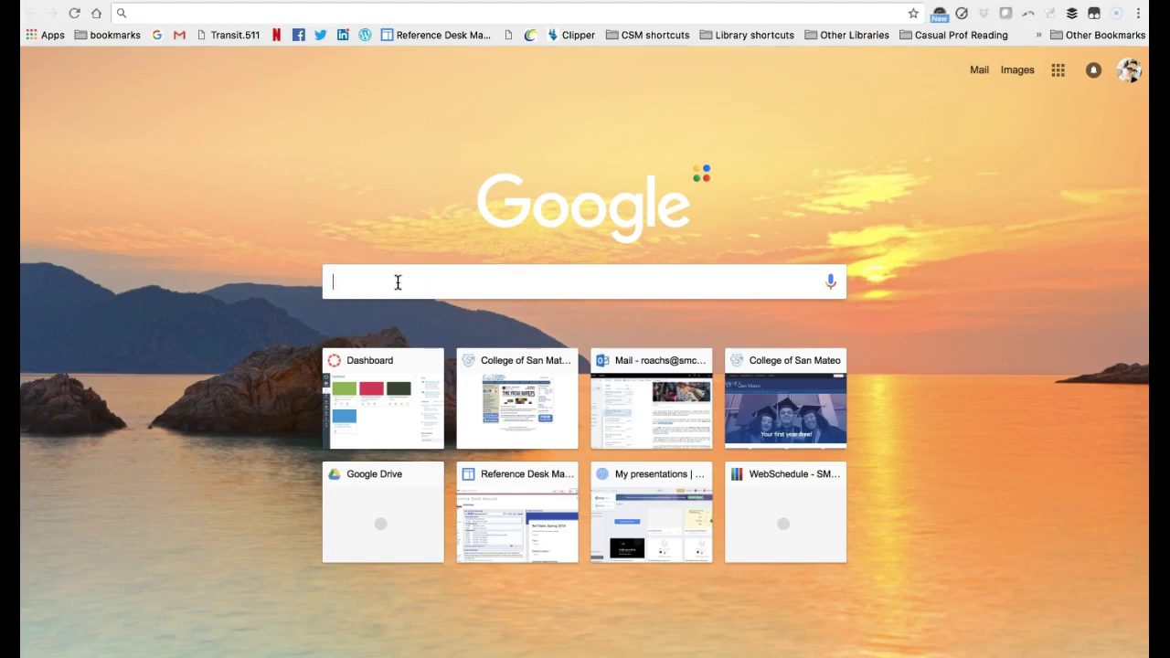
pyautogui.write('Kendrick')
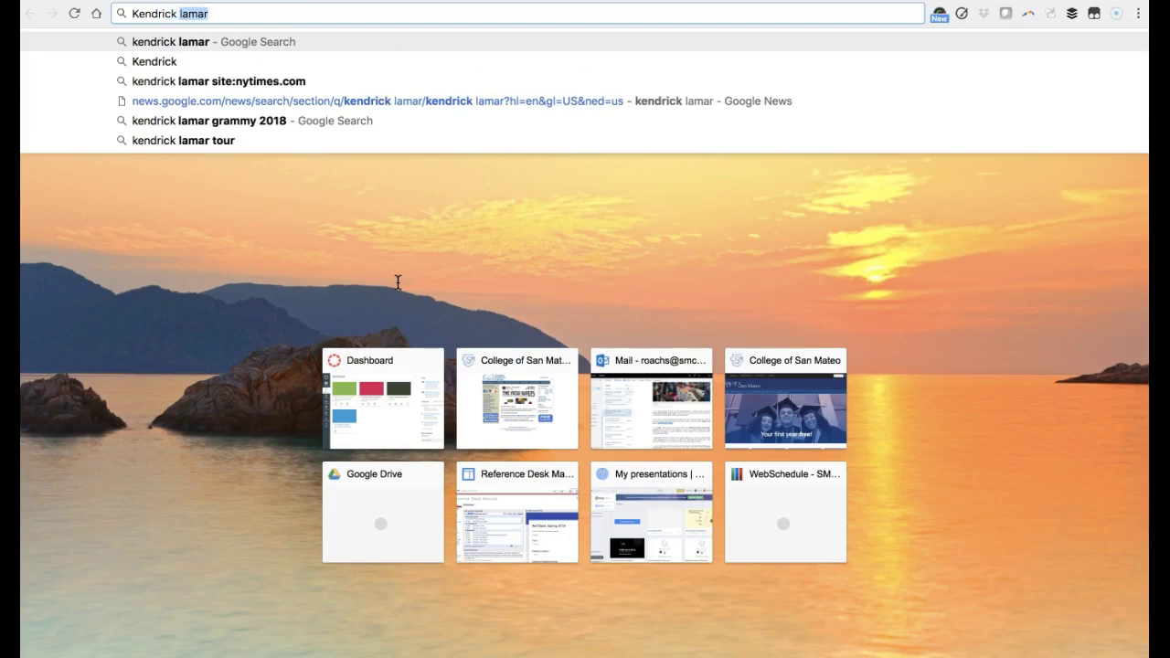
pyautogui.write(' lamar')
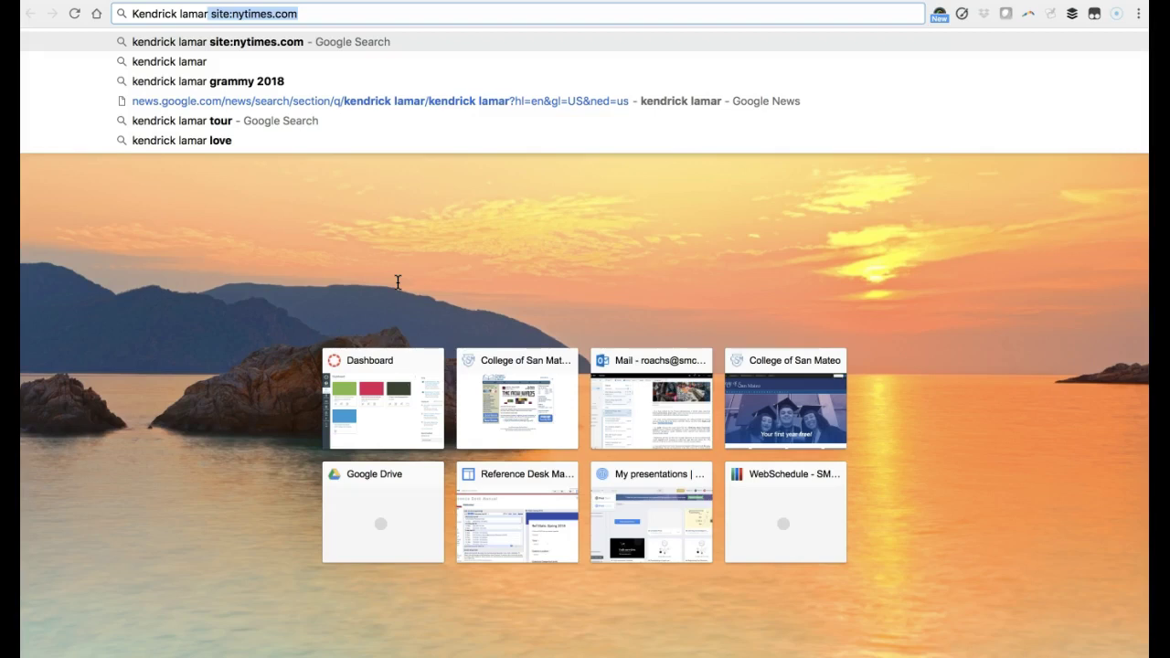
pyautogui.press('Right')
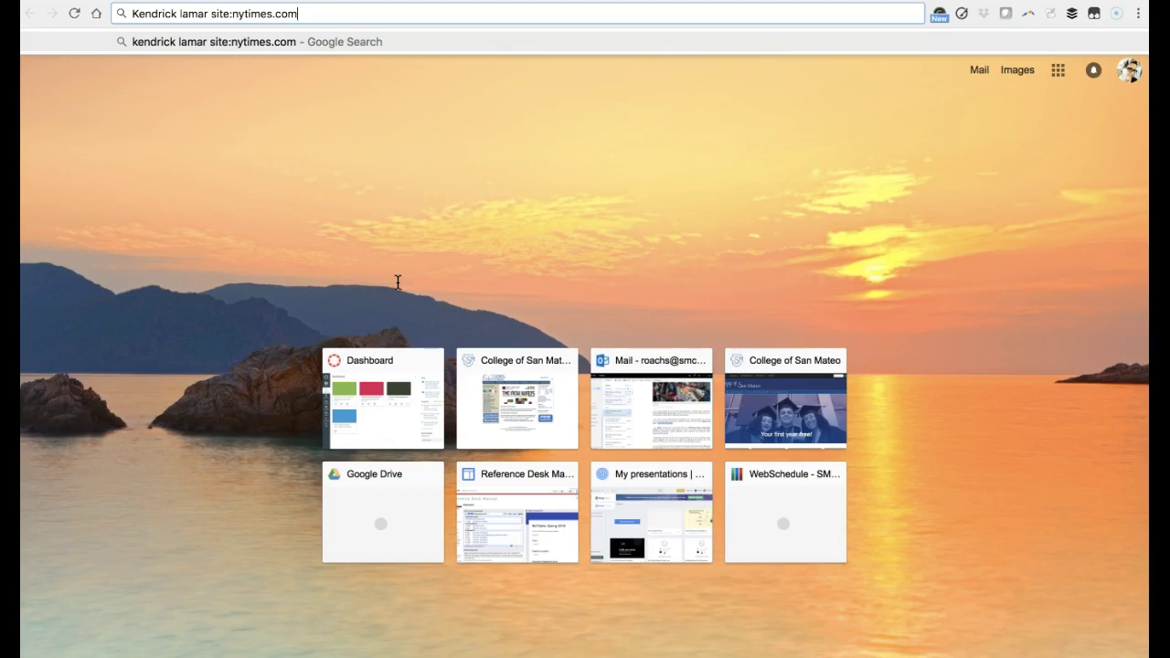
pyautogui.press('Return')
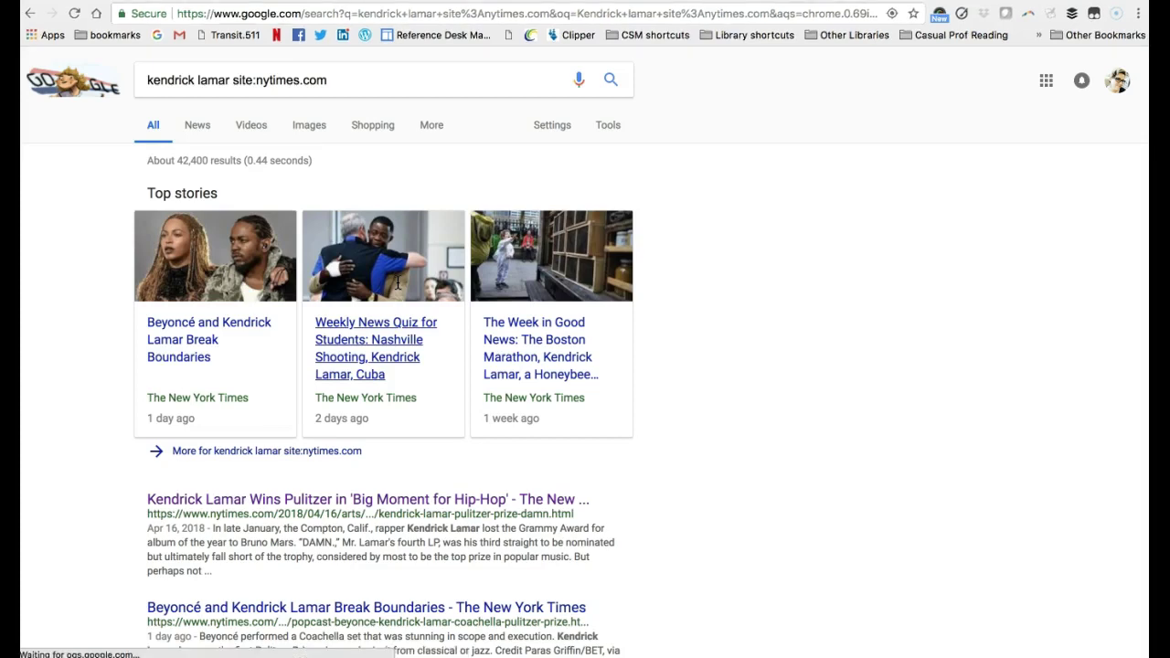
# Scroll the results and open the NYT article 'Kendrick Lamar Becomes First Rapper to Win Pulitzer'.
pyautogui.click(353, 368)
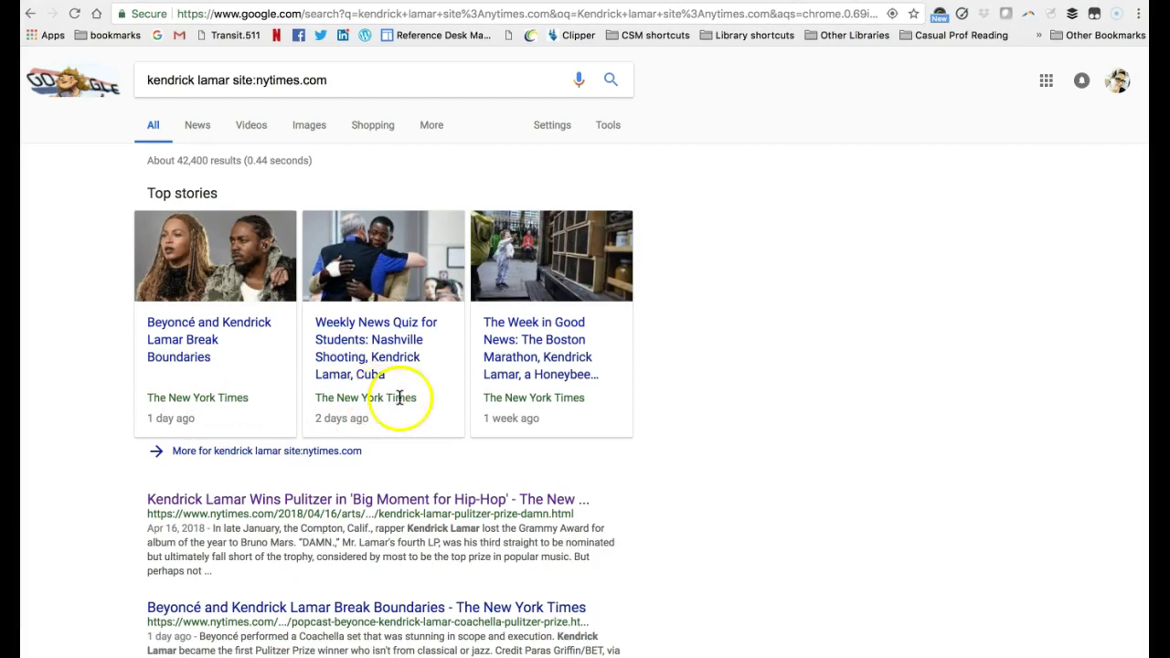
pyautogui.scroll(-5, 306, 493)
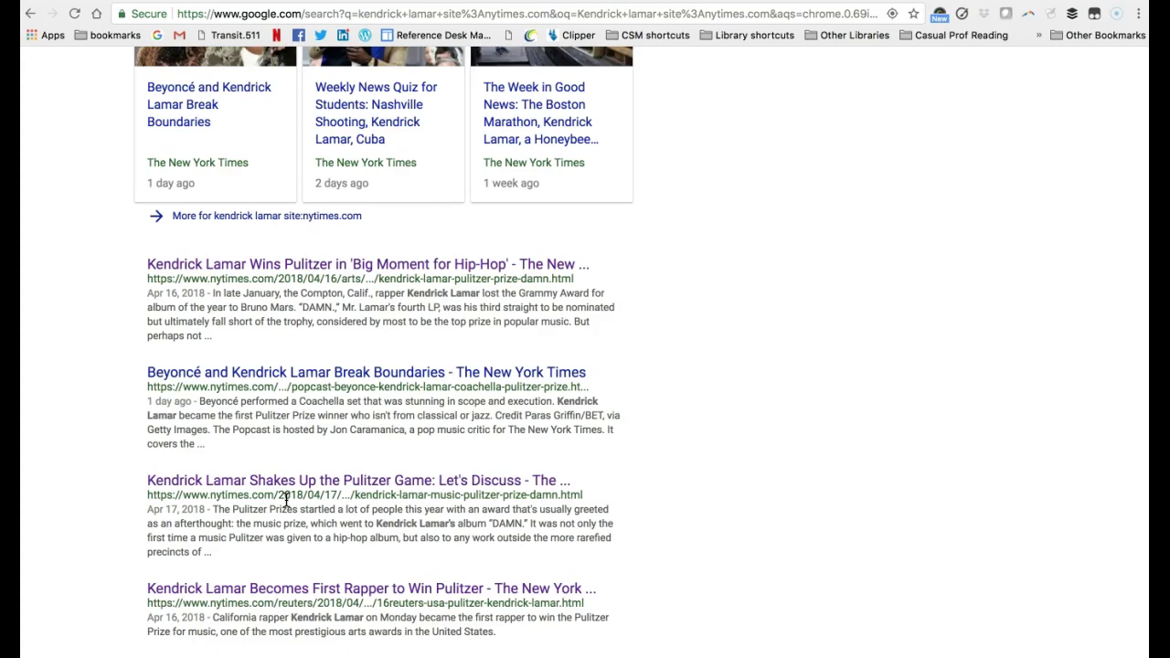
pyautogui.click(288, 591)
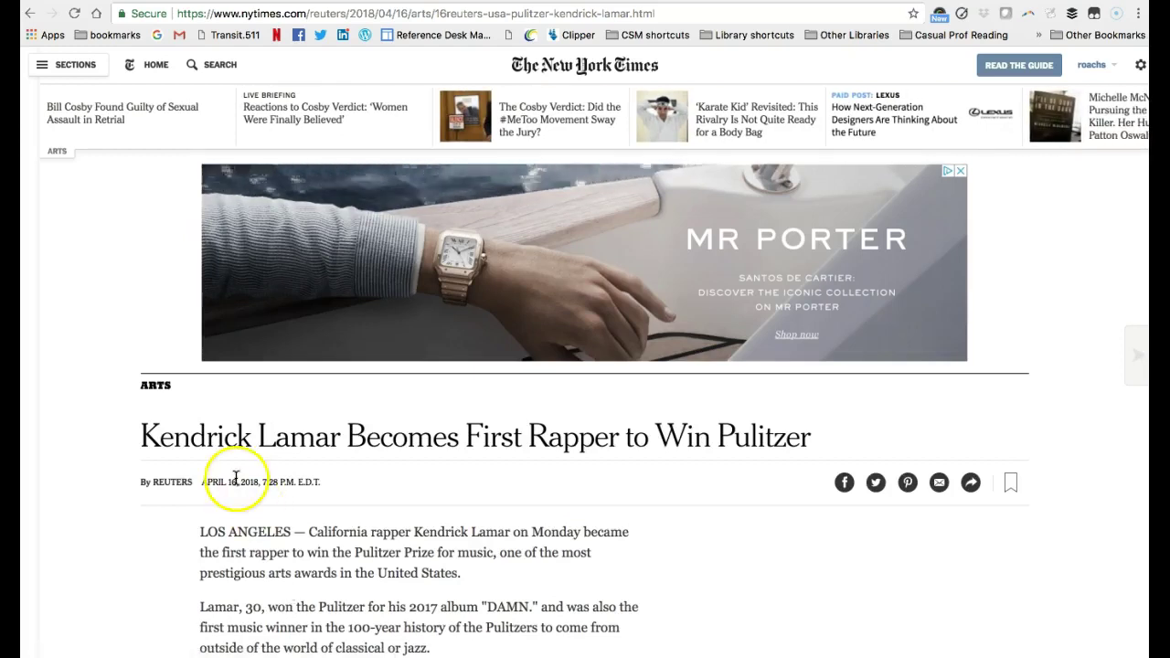
pyautogui.click(216, 73)
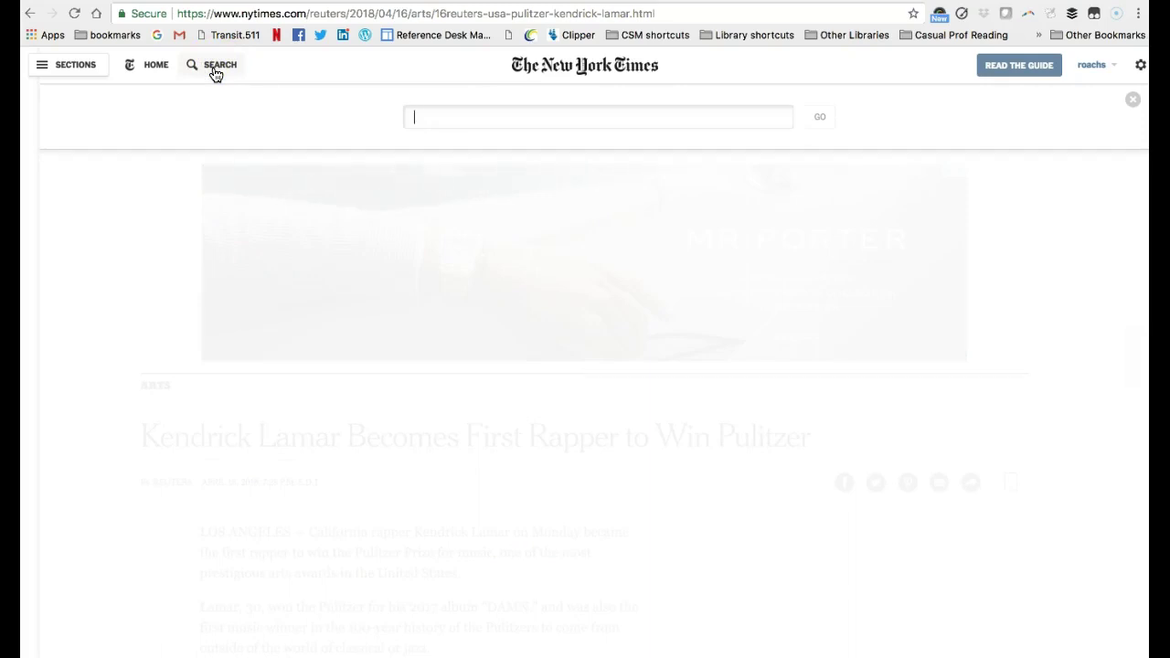
pyautogui.click(67, 65)
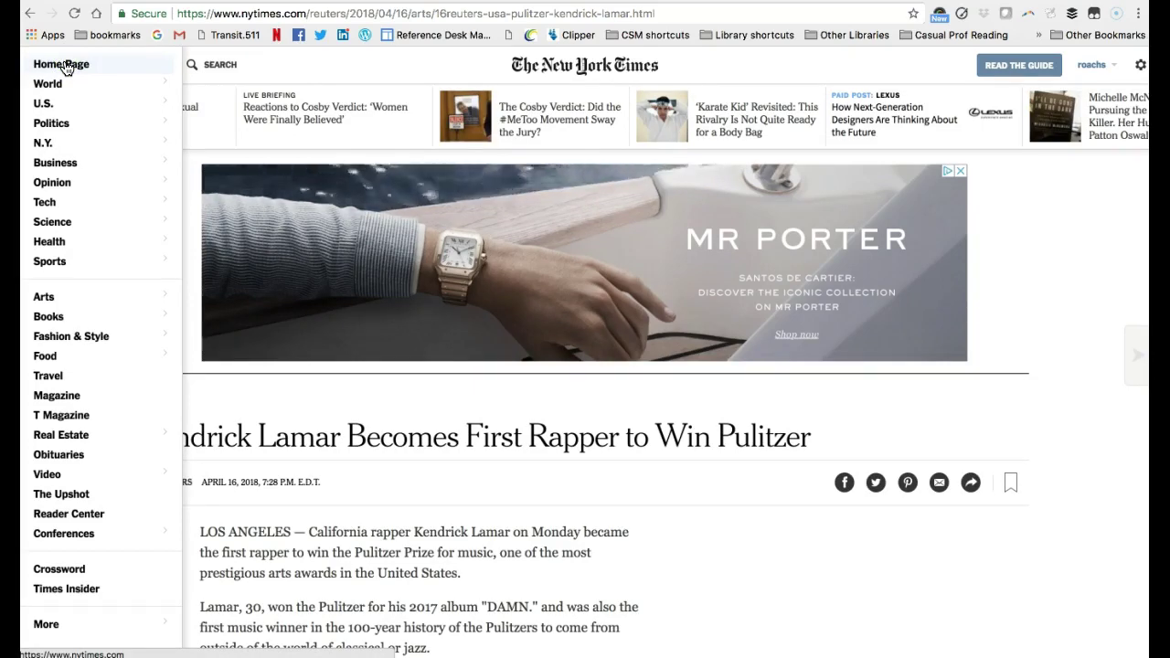
pyautogui.click(301, 377)
pyautogui.scroll(-5, 437, 551)
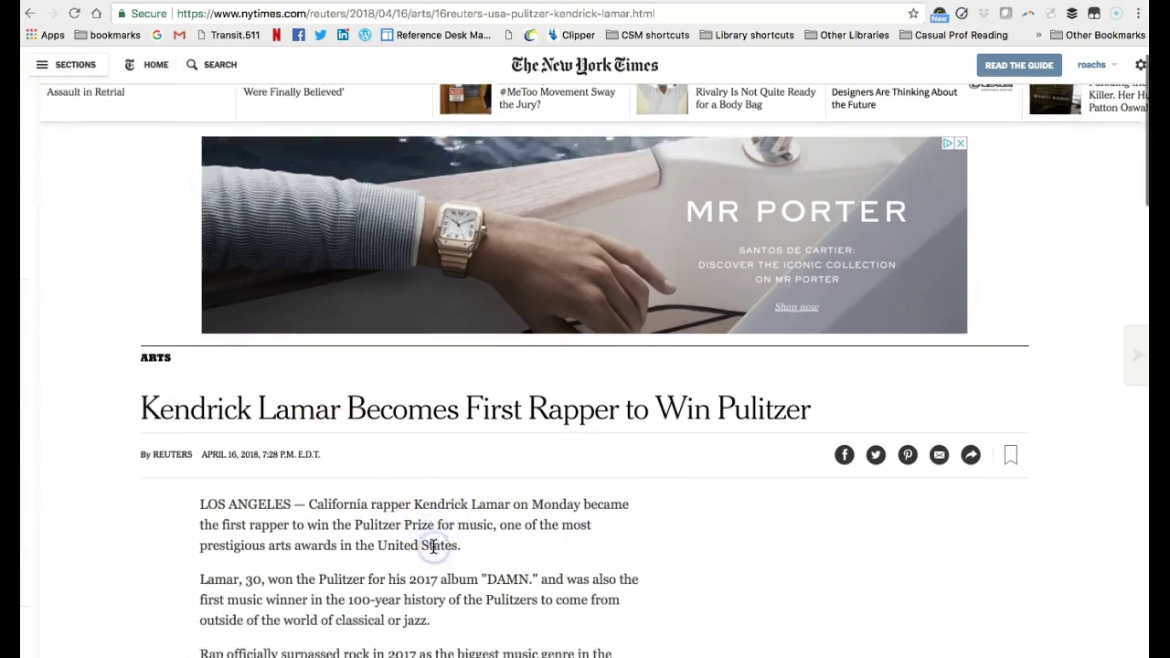
pyautogui.scroll(-8, 433, 546)
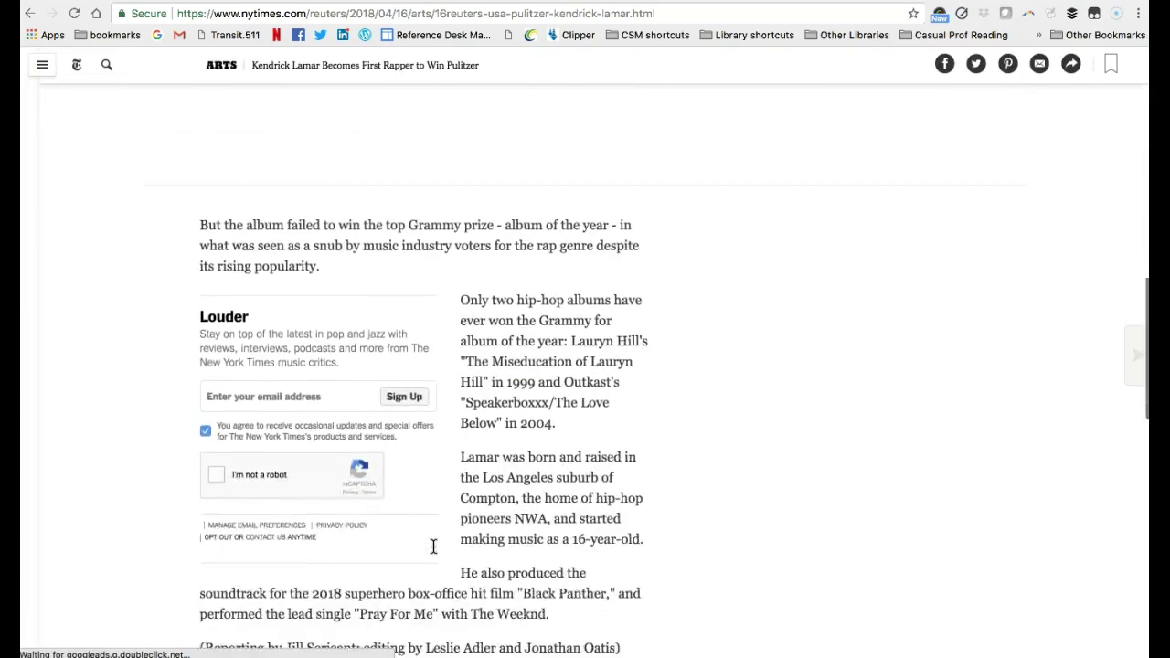
pyautogui.scroll(-5, 433, 546)
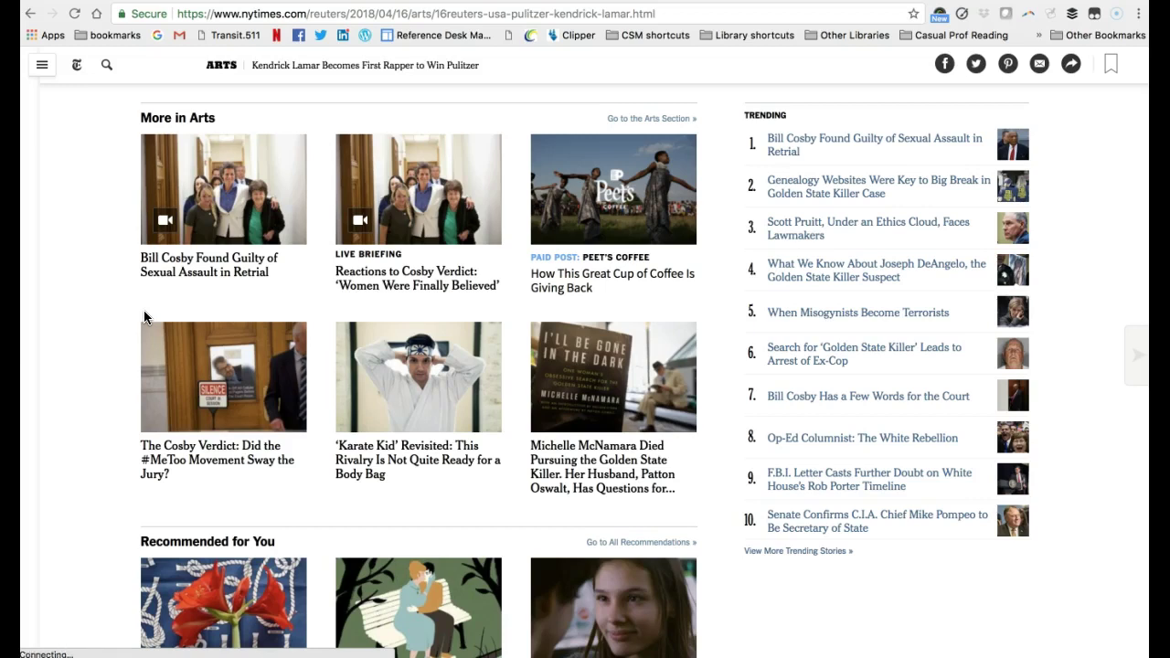
pyautogui.scroll(10, 143, 318)
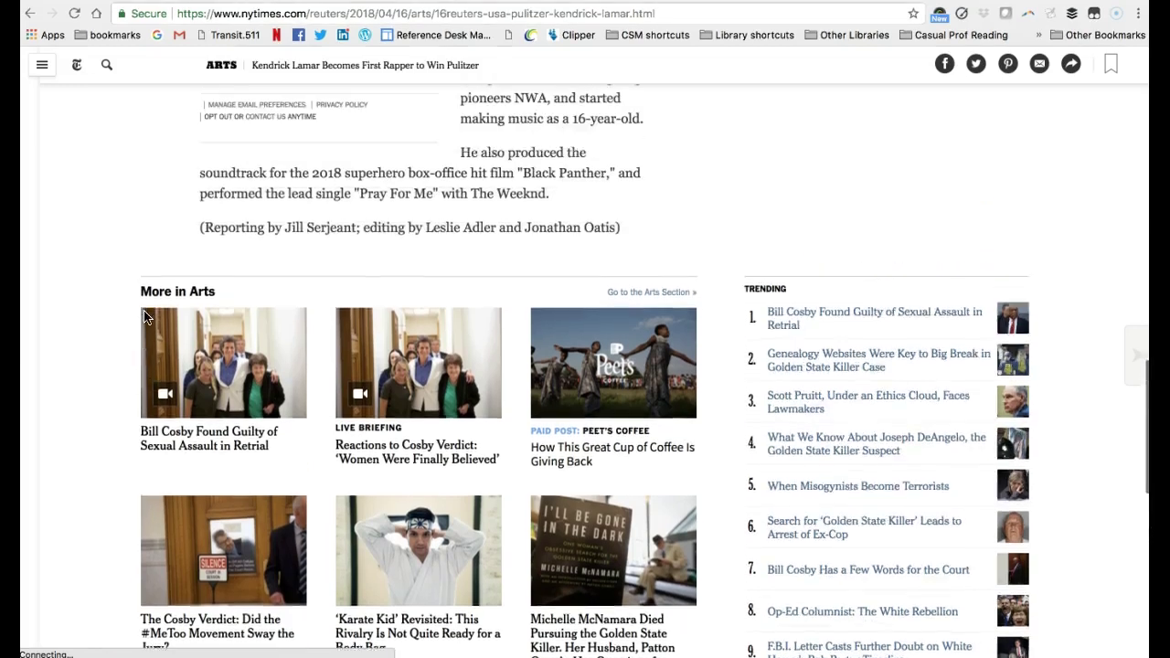
pyautogui.scroll(10, 143, 318)
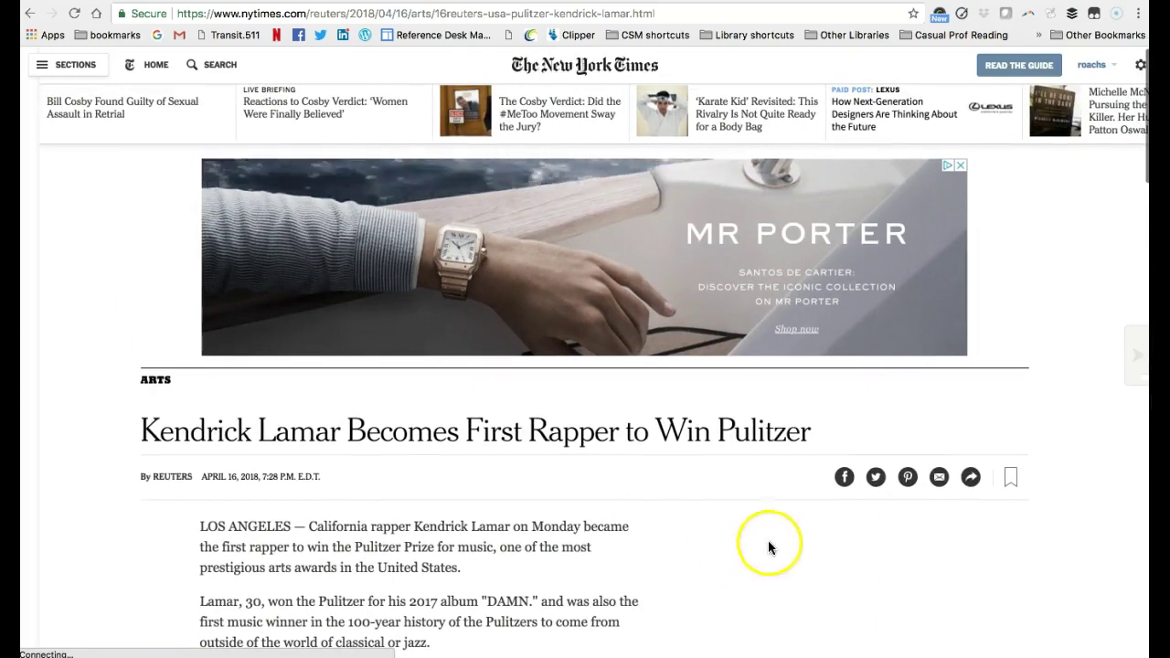
# Copy the article title and permalink from the Tweet share text, then close the share popup.
pyautogui.click(971, 477)
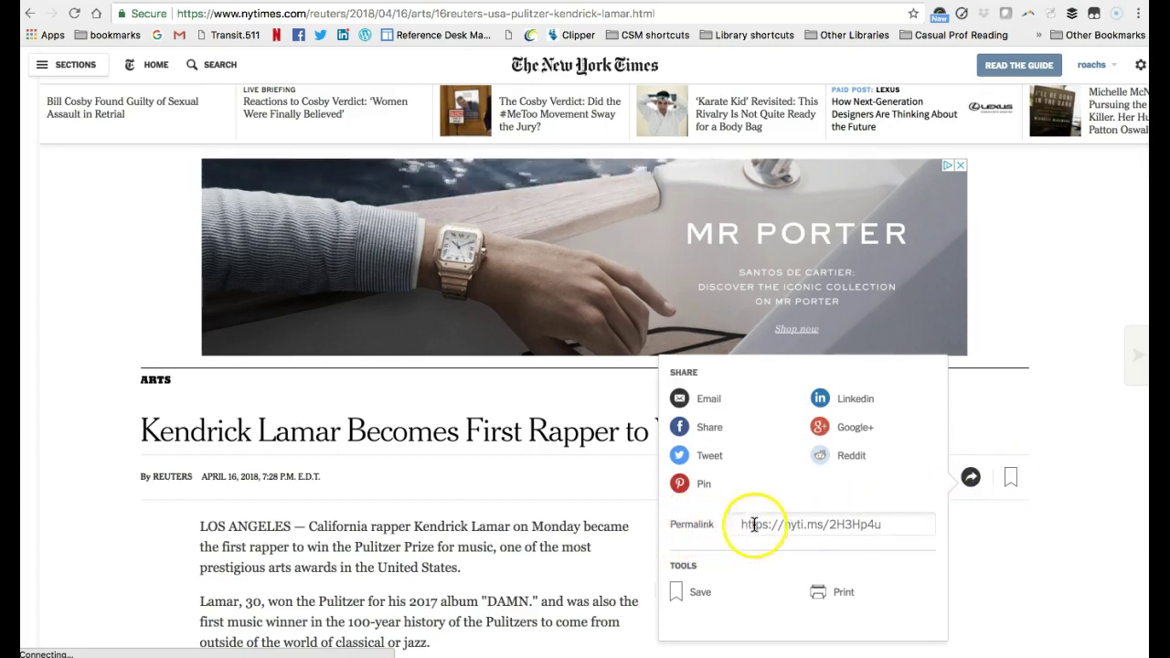
pyautogui.click(786, 526)
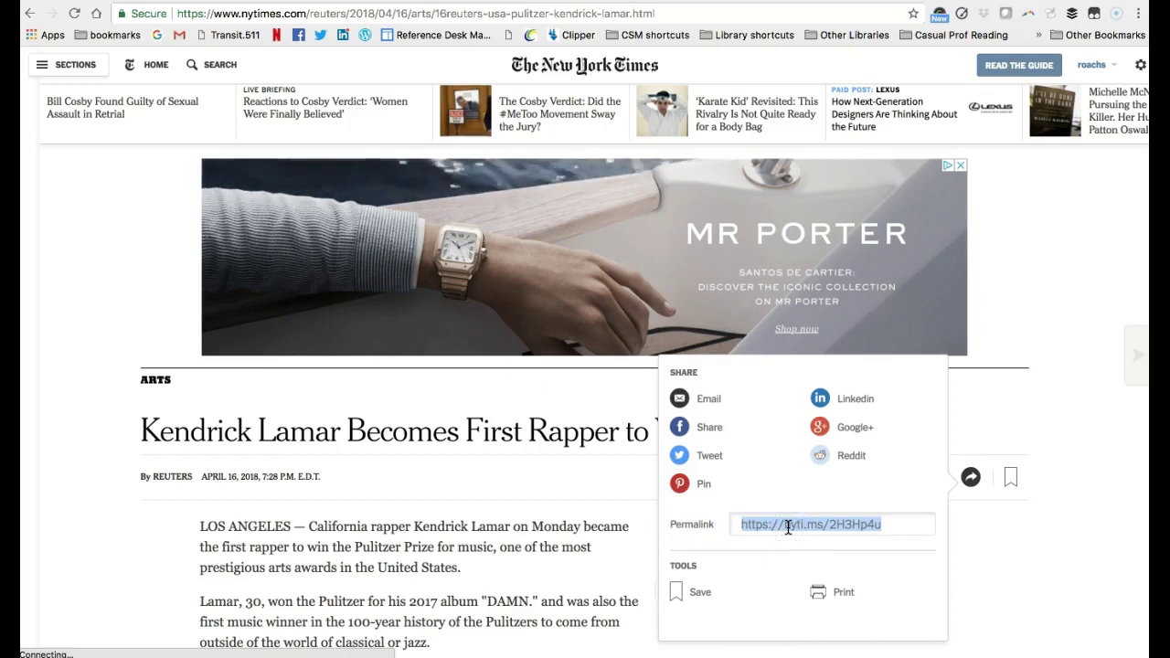
pyautogui.click(692, 460)
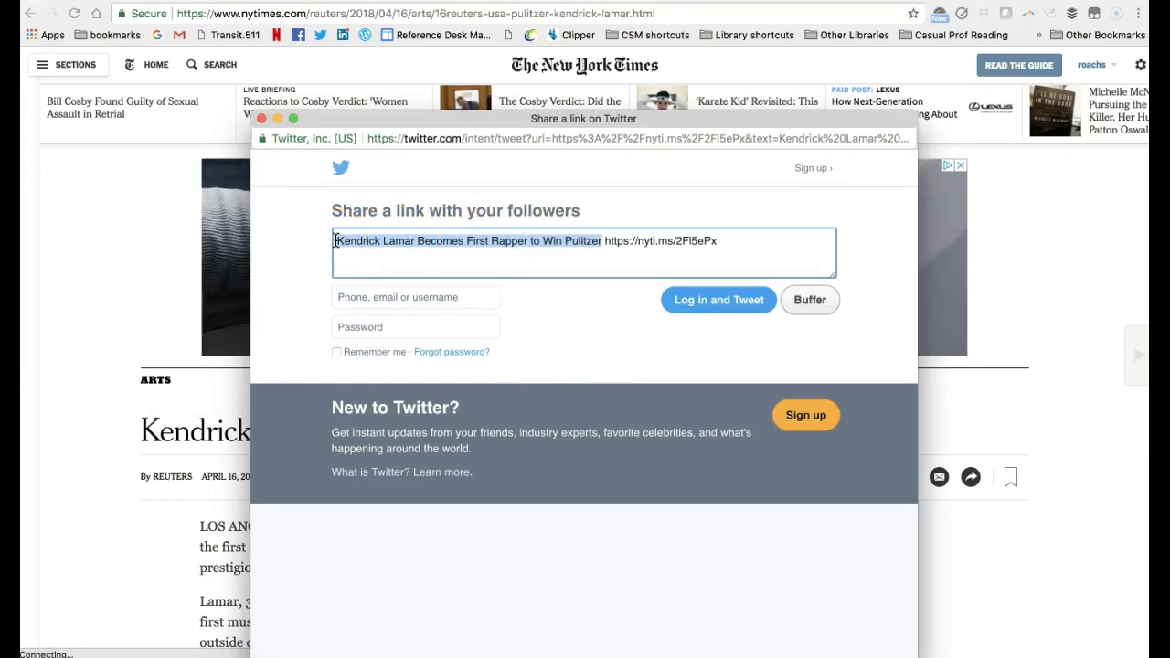
pyautogui.click(335, 240)
pyautogui.doubleClick(459, 241)
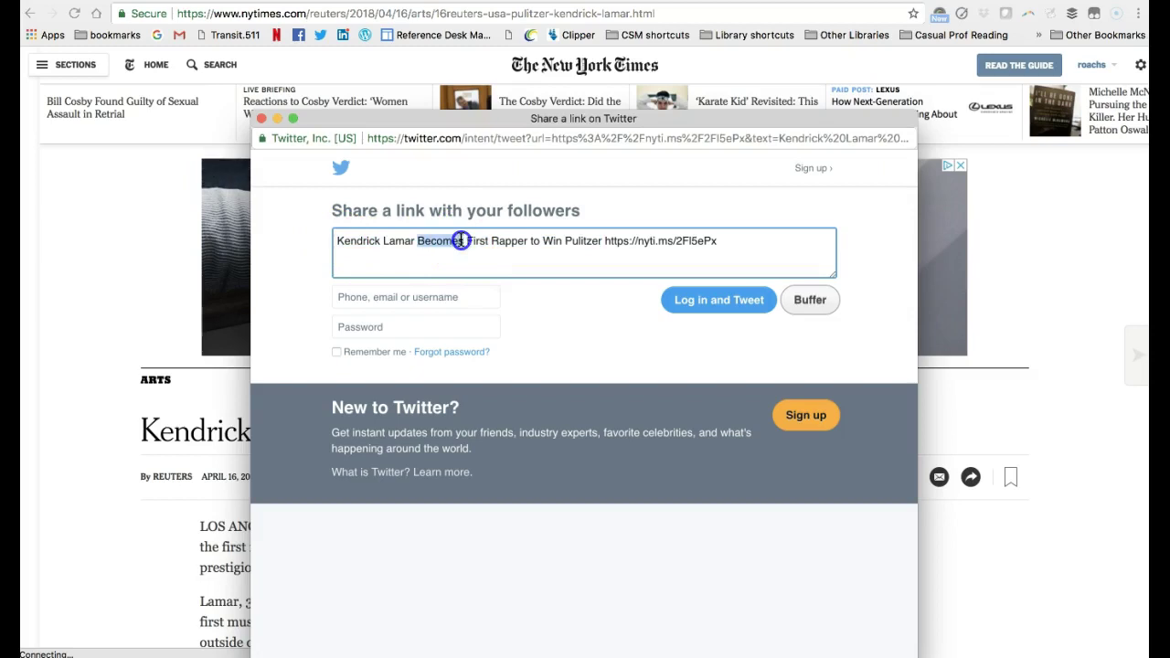
pyautogui.click(459, 240)
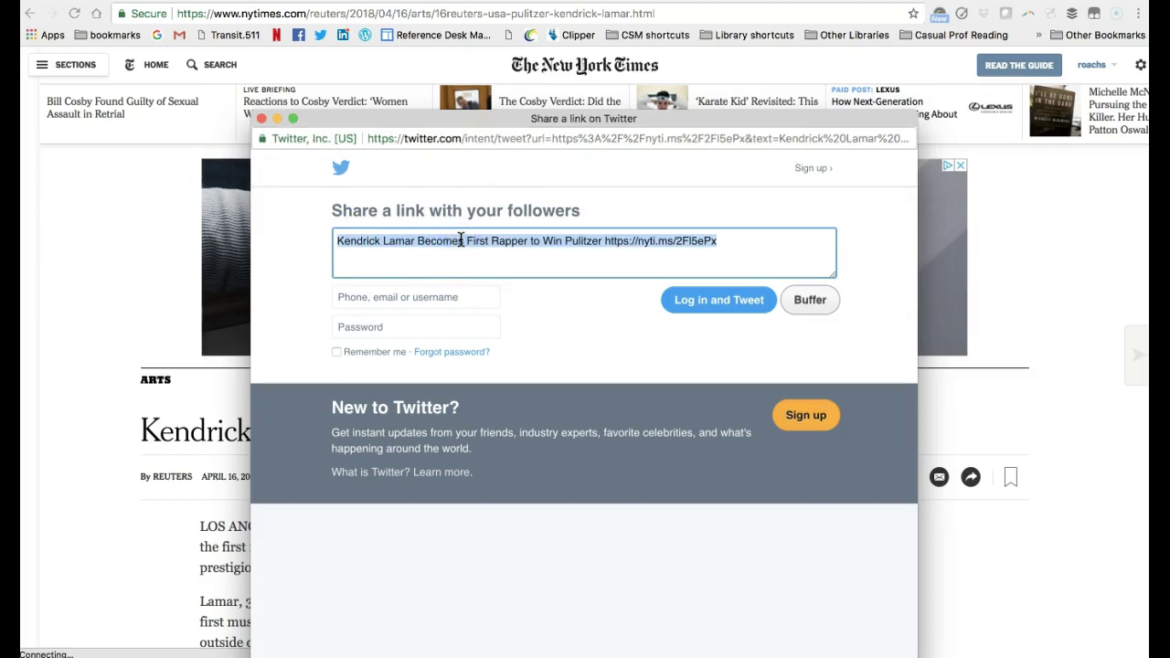
pyautogui.click(264, 118)
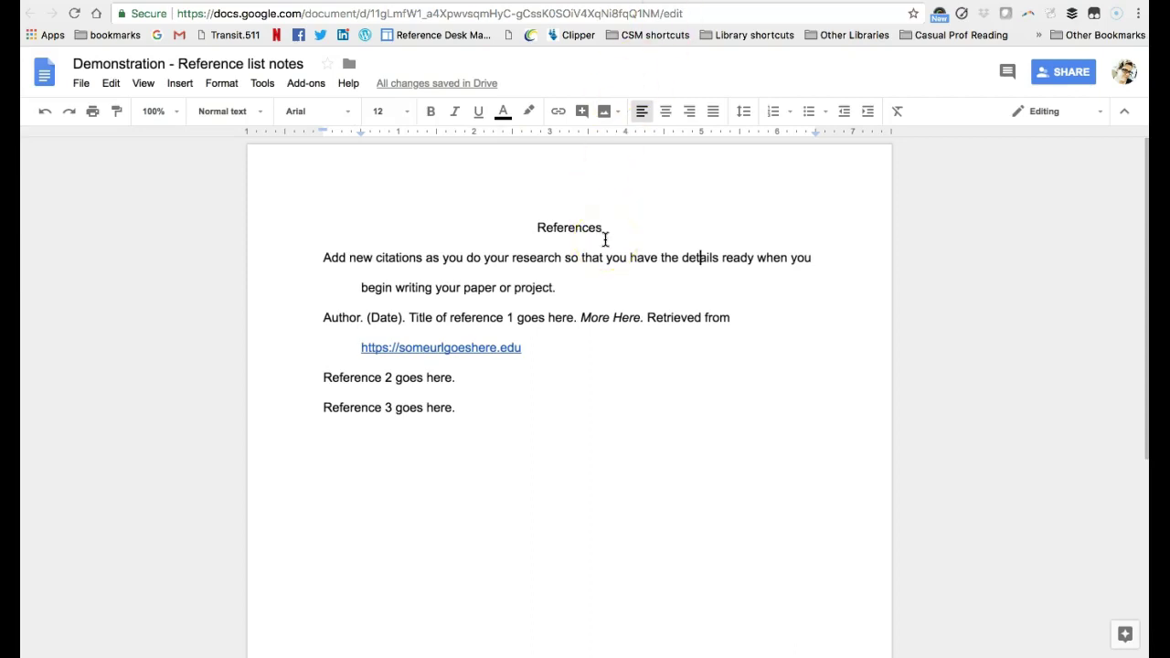
# Paste the title and nyti.ms link unformatted below 'Reference 3 goes here.', then return to the article.
pyautogui.click(473, 404)
pyautogui.press('Return')
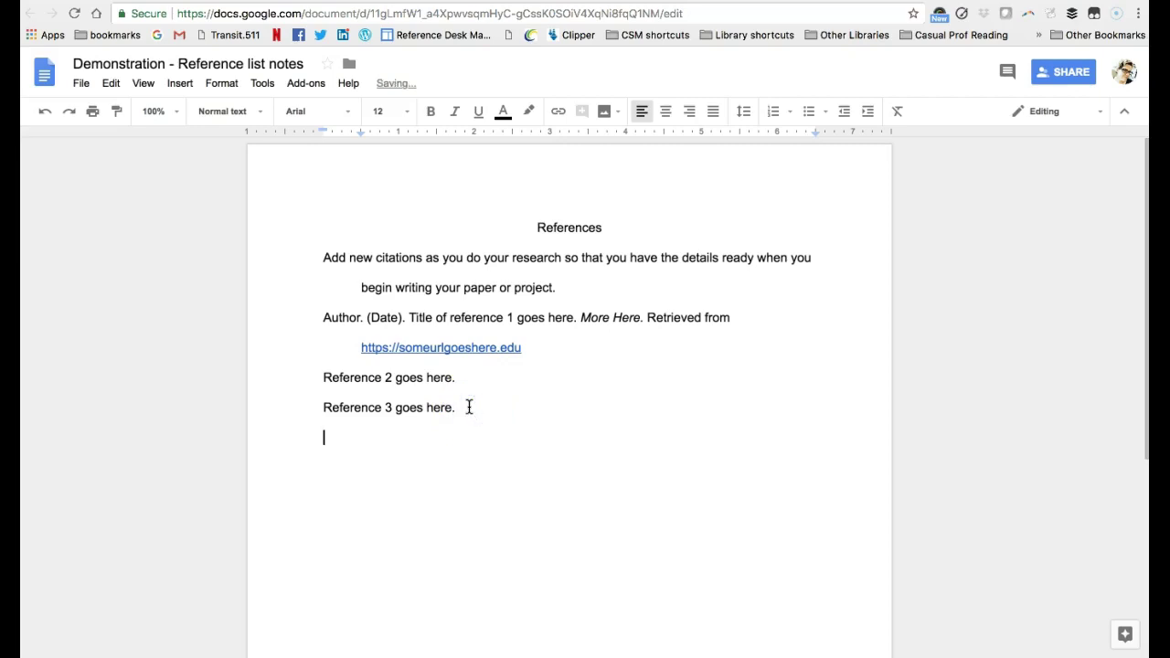
pyautogui.rightClick(468, 407)
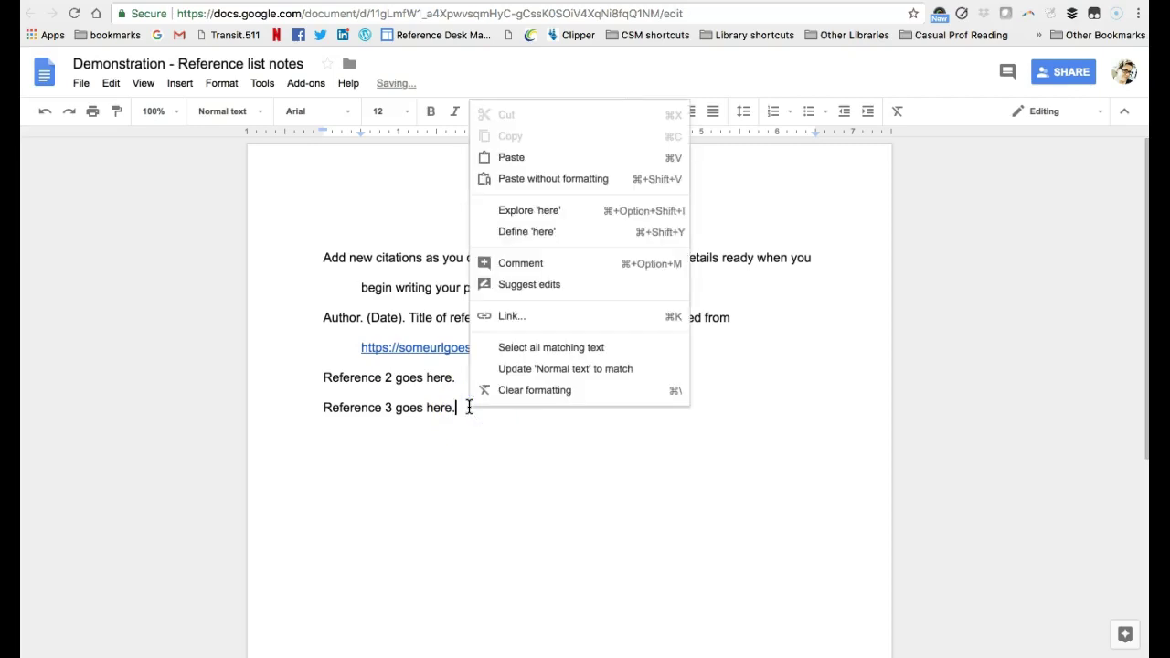
pyautogui.click(564, 190)
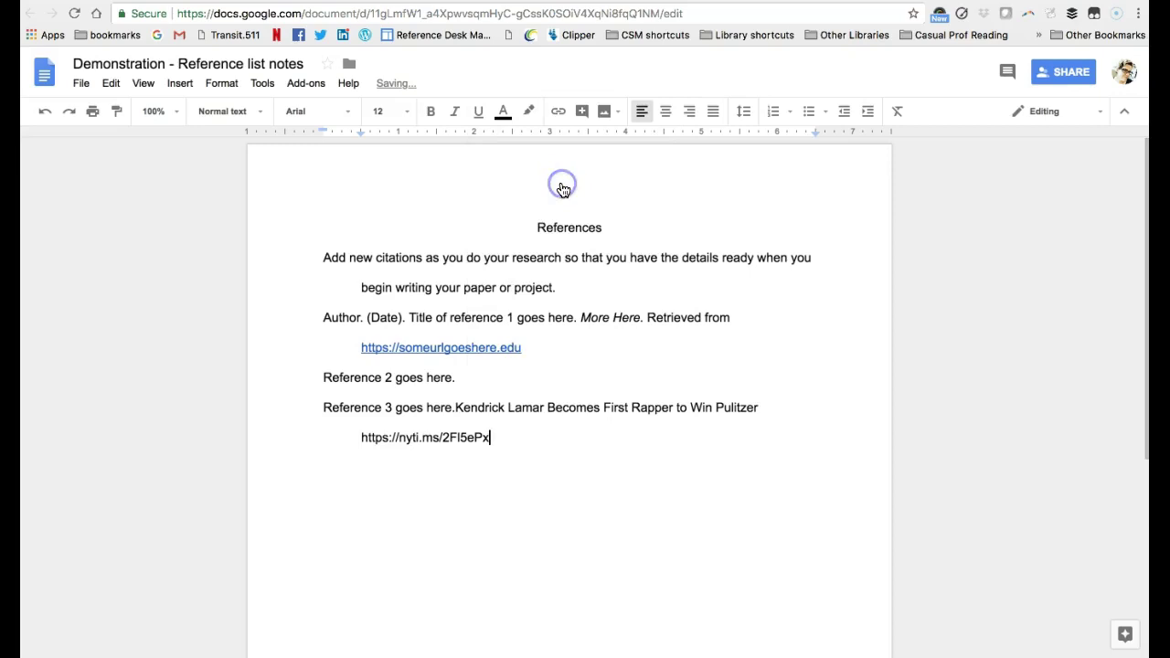
pyautogui.click(457, 408)
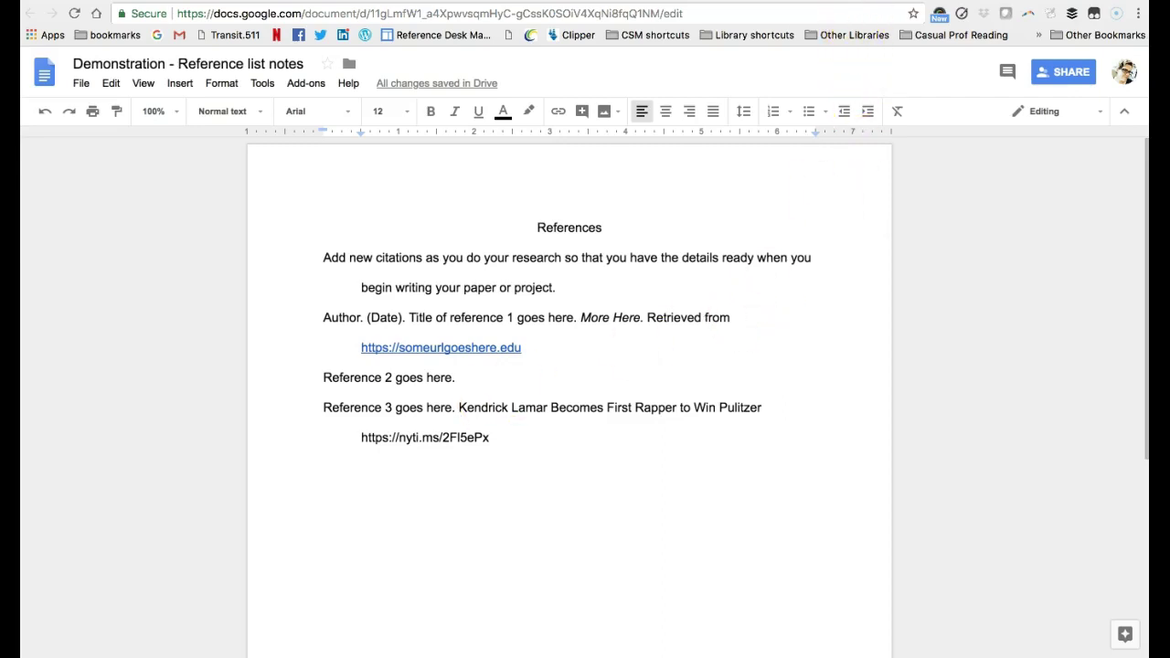
pyautogui.click(953, 2)
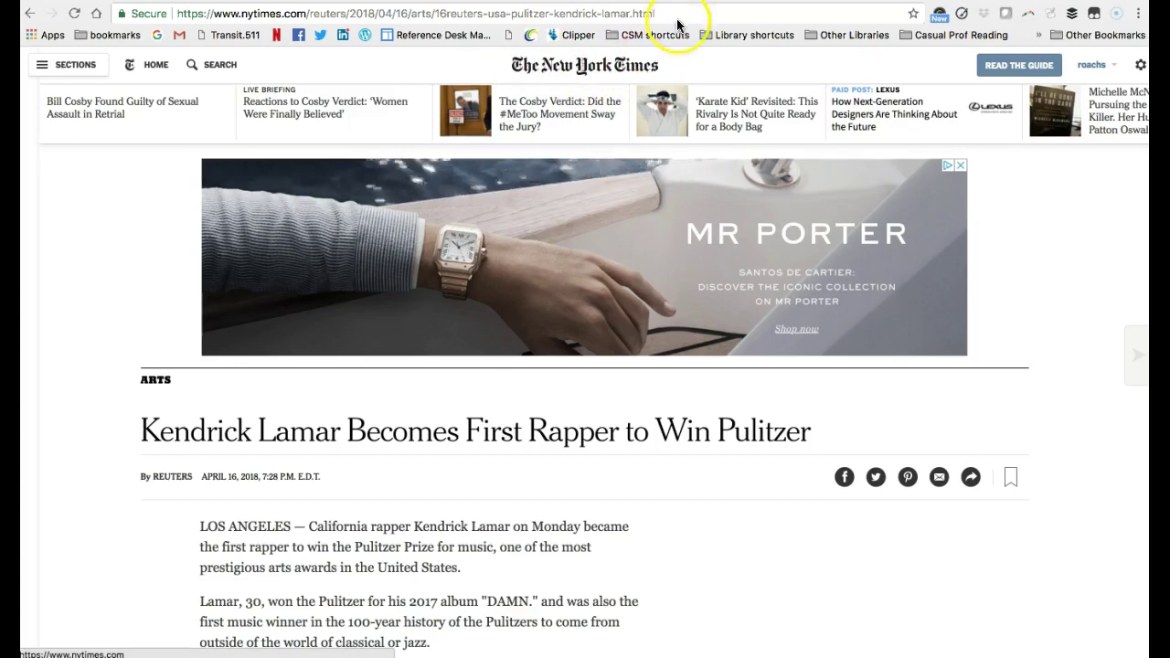
# Type 'Reuters. (2018, April 16).' before the title and 'The New York Times. Retrieved from' before the link.
pyautogui.hotkey('ctrl', 'Tab')
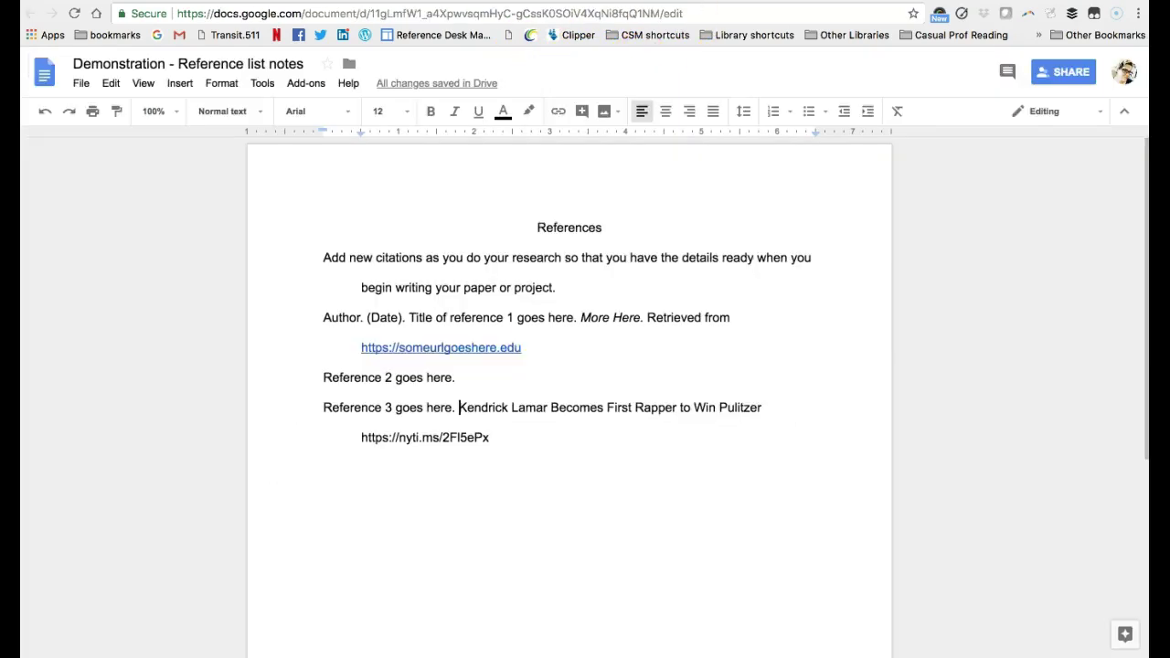
pyautogui.write('Reut')
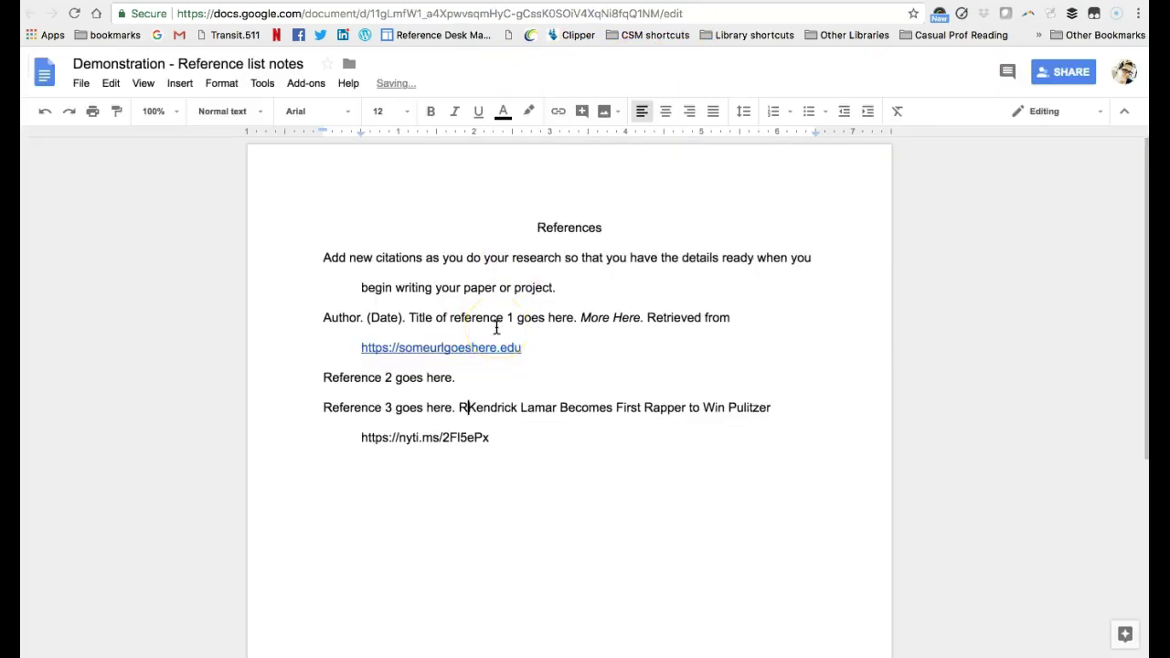
pyautogui.write('ers. ')
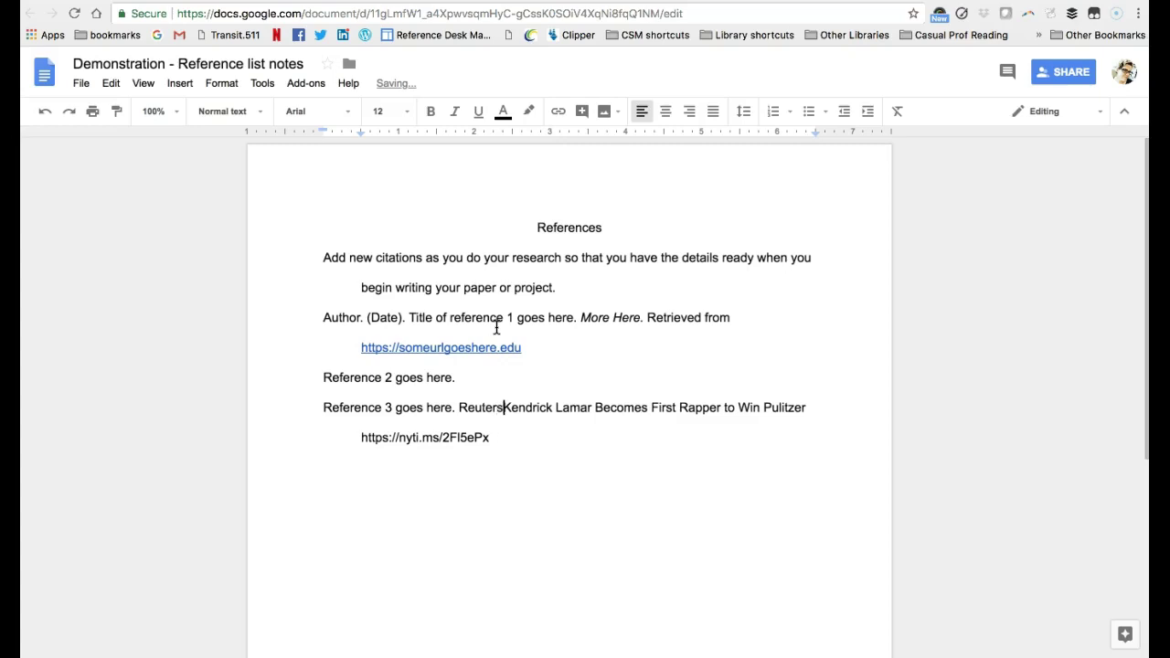
pyautogui.write('(')
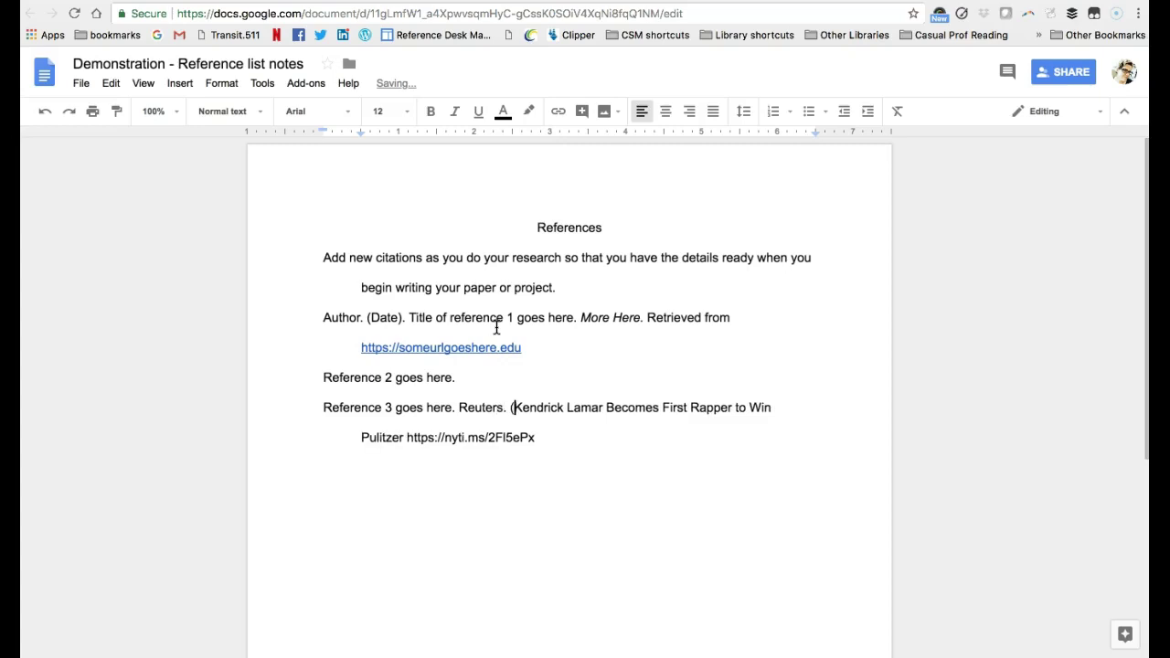
pyautogui.write('20')
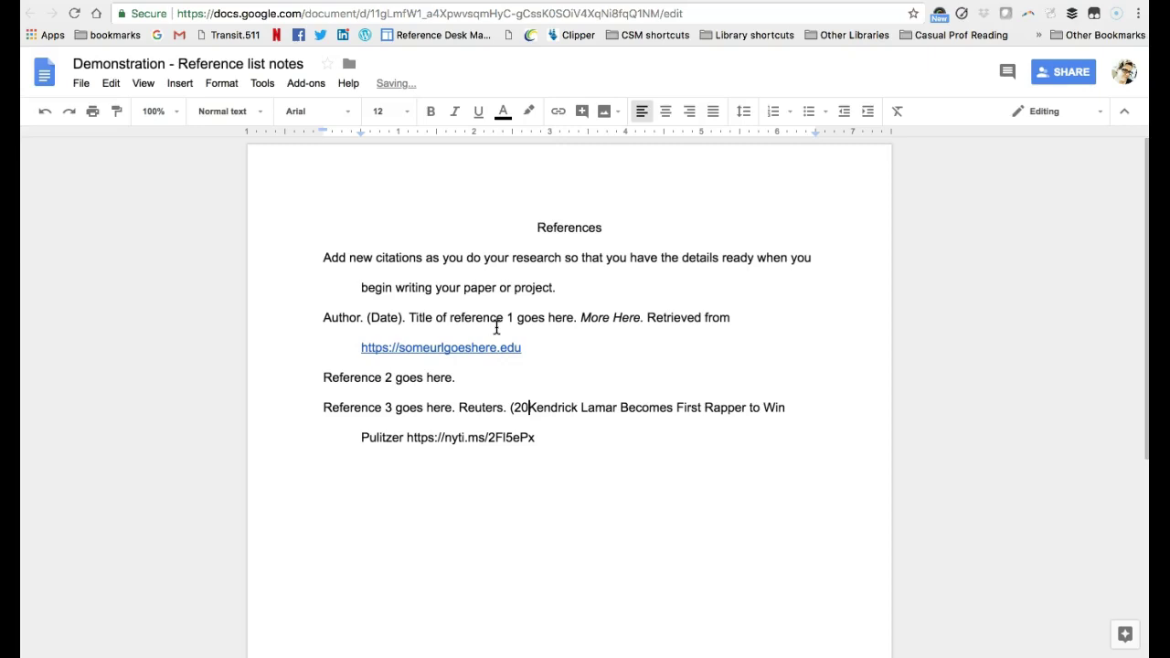
pyautogui.write('18')
pyautogui.write(', Apriu')
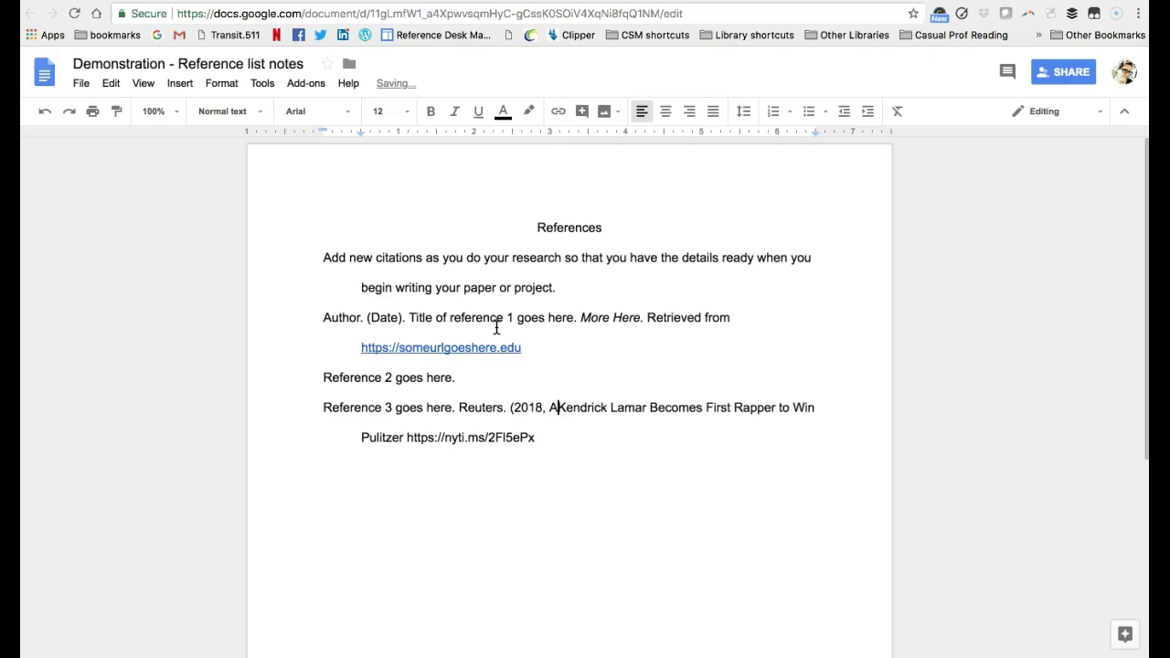
pyautogui.press('BackSpace')
pyautogui.write('l 16')
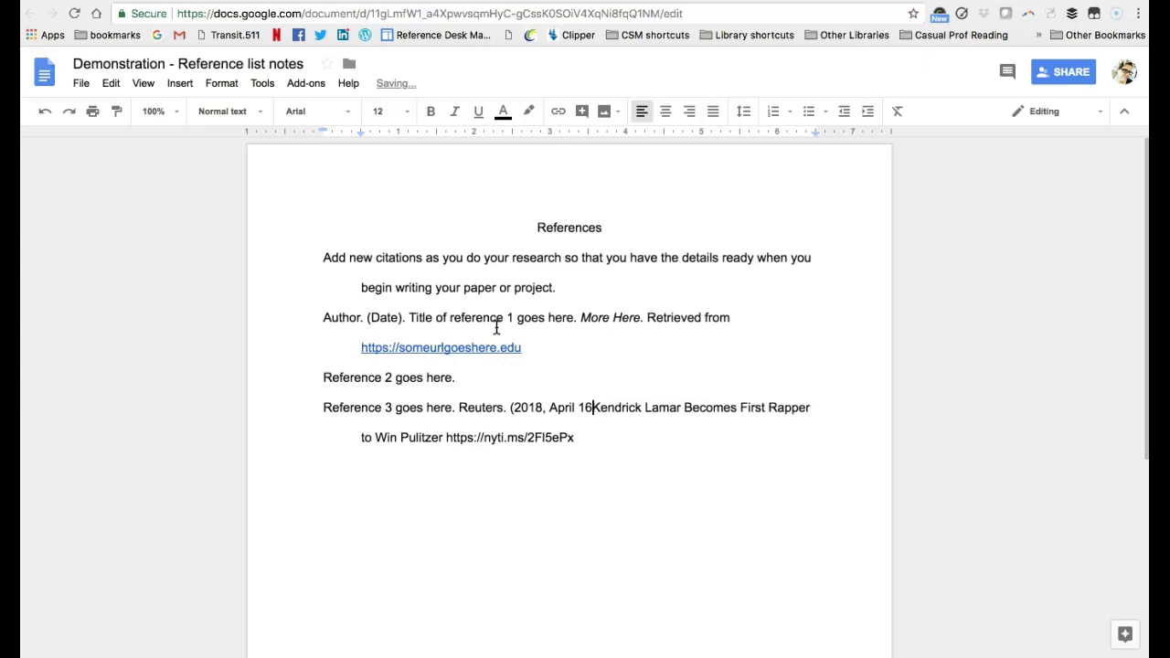
pyautogui.write(').')
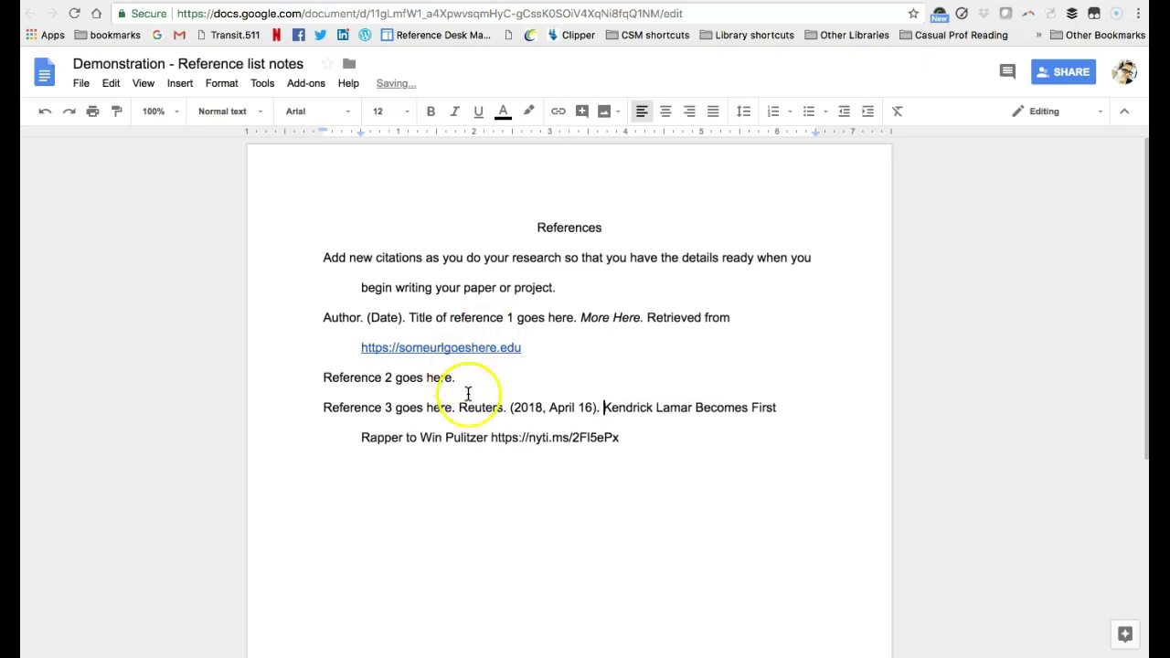
pyautogui.click(489, 438)
pyautogui.write('Th')
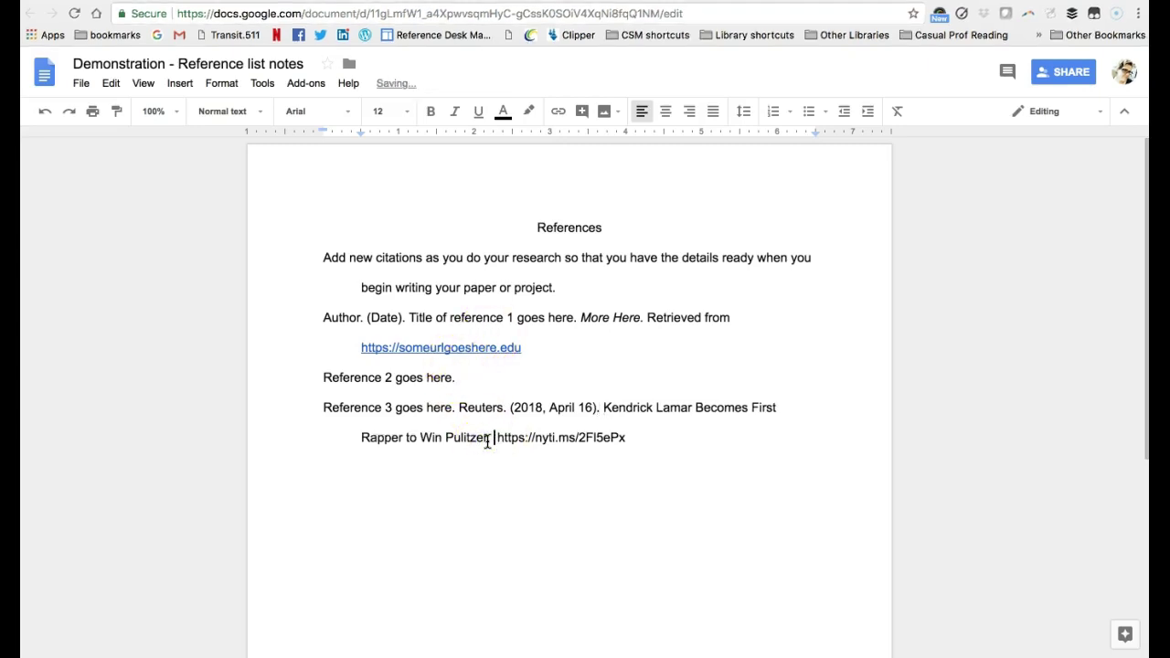
pyautogui.write('e New Yor')
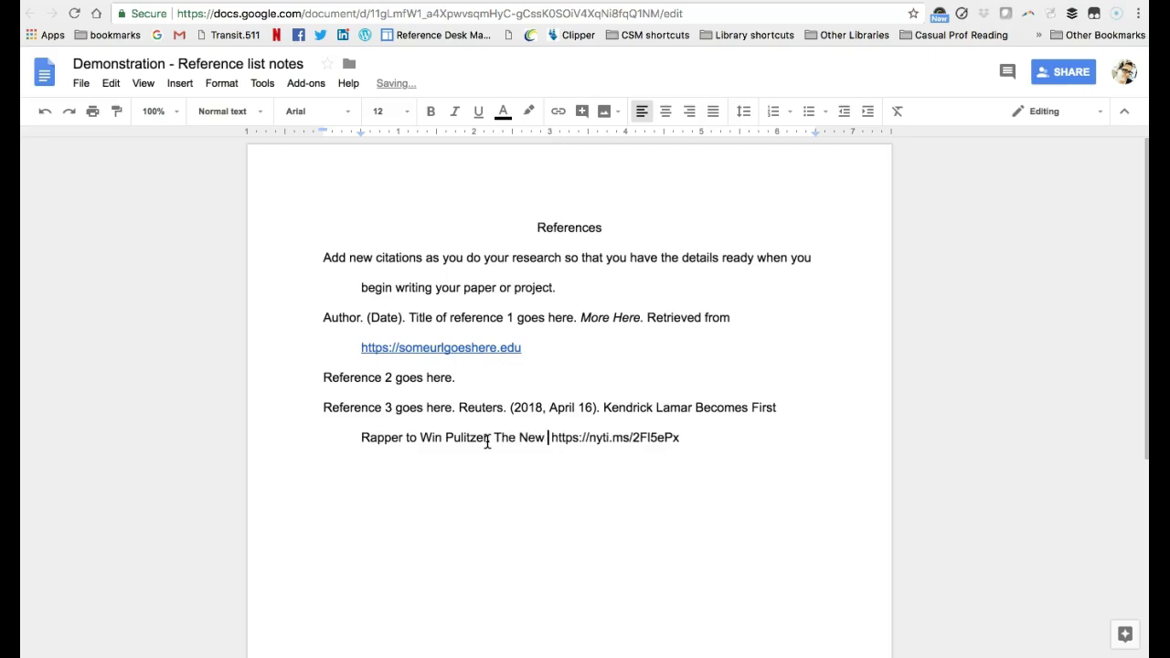
pyautogui.write('k Times. R')
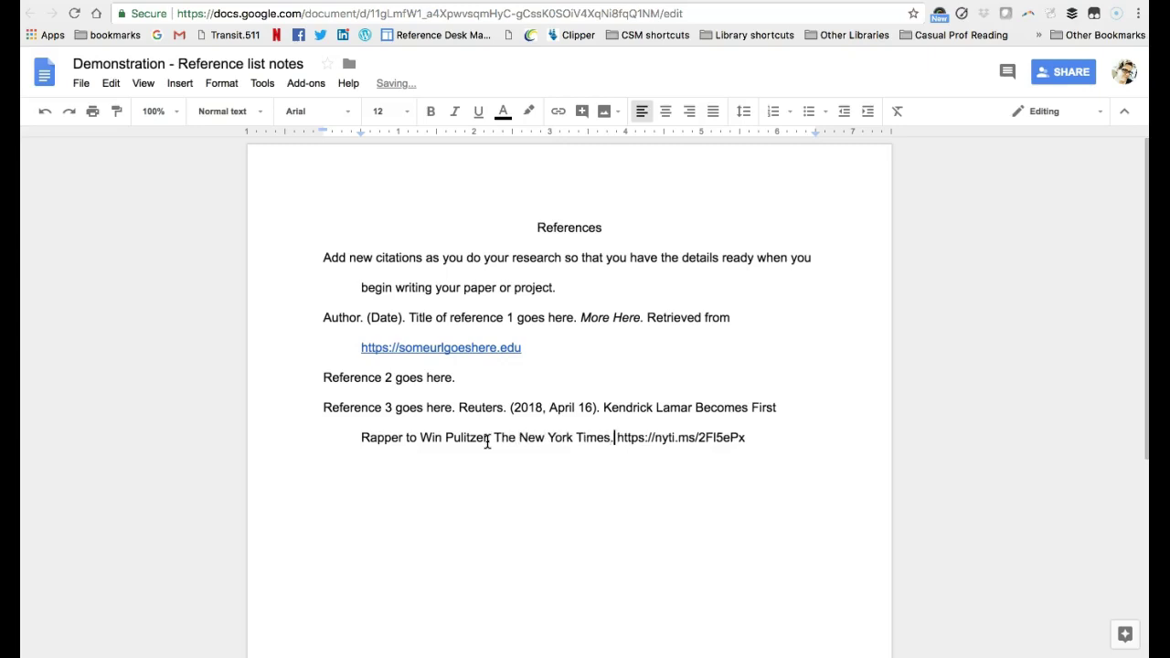
pyautogui.write('etriev')
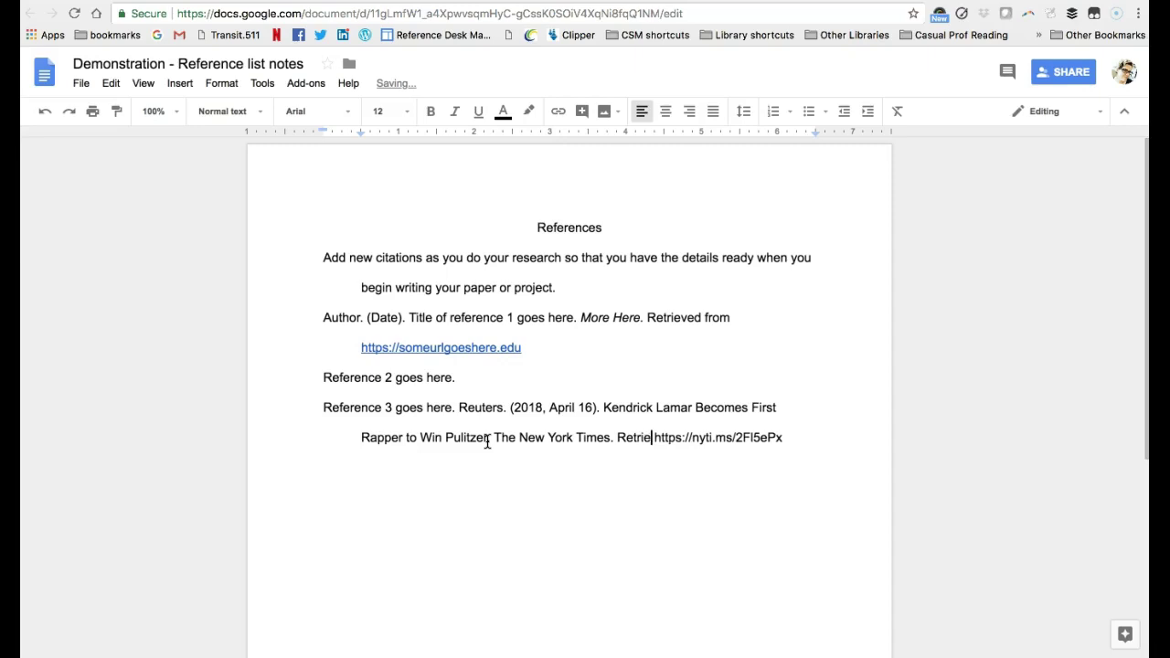
pyautogui.write('ed from')
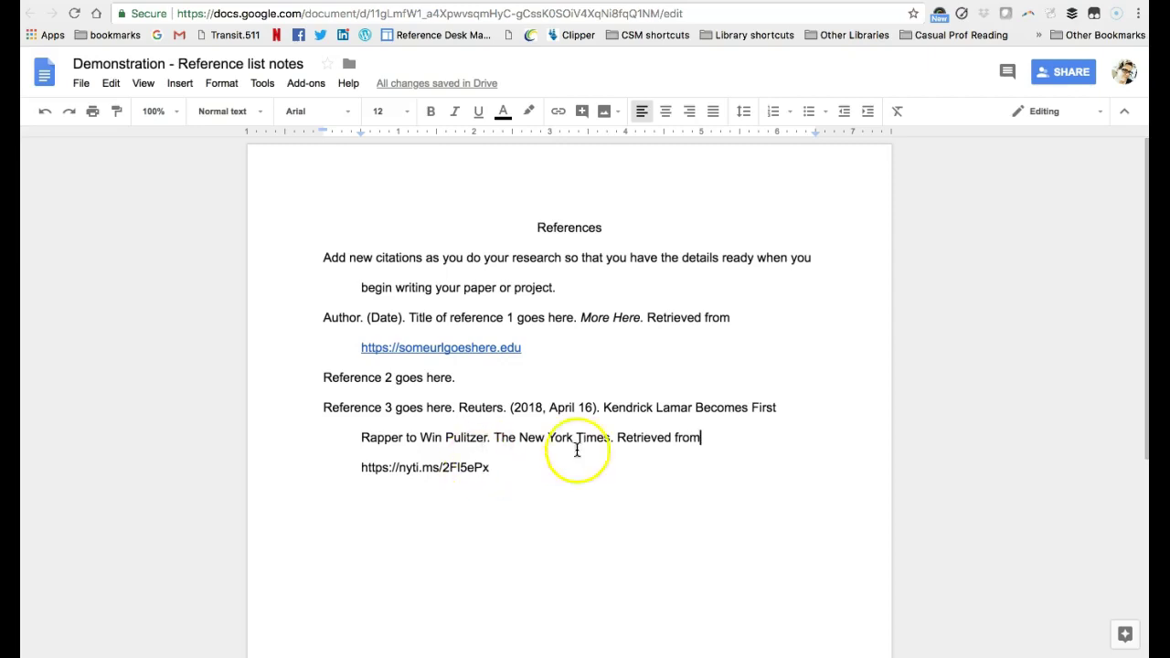
# Italicize 'New York Times' and delete the 'The' in front of it.
pyautogui.click(610, 438)
pyautogui.moveTo(609, 438); pyautogui.dragTo(520, 436)
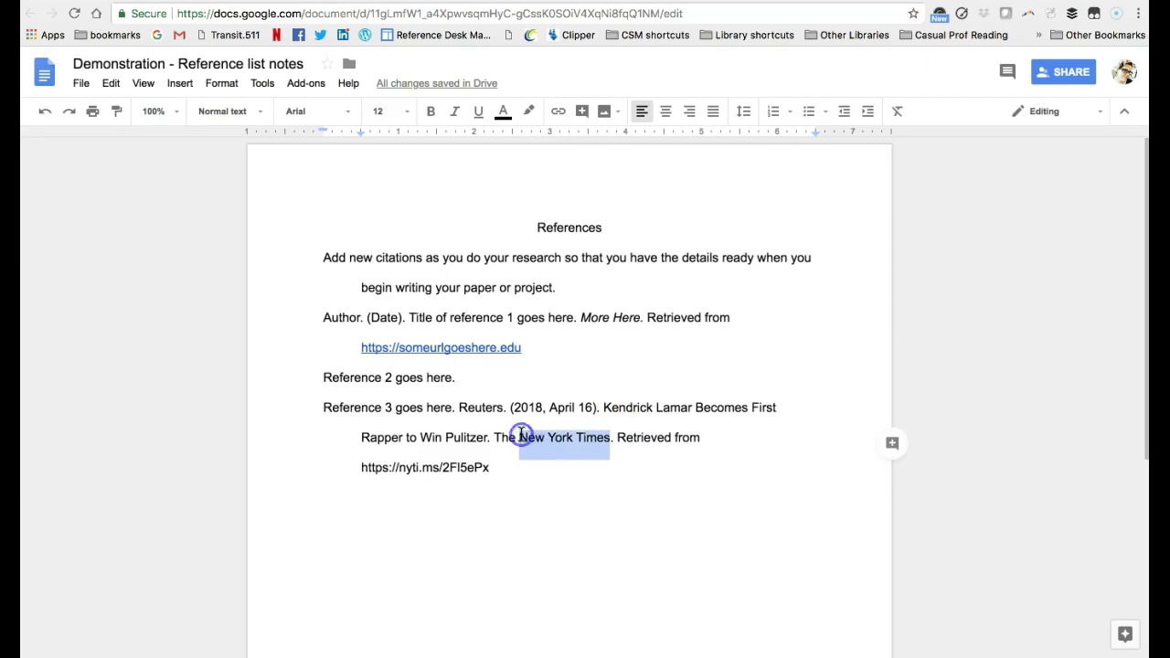
pyautogui.click(454, 111)
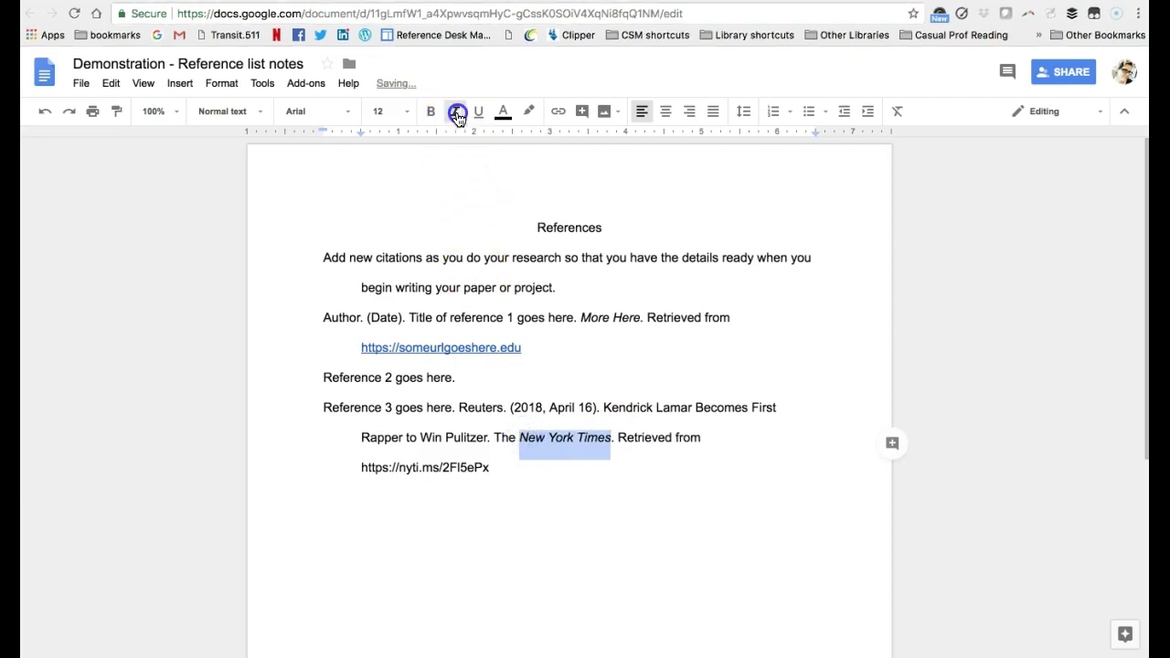
pyautogui.click(520, 437)
pyautogui.press('BackSpace')
pyautogui.press('BackSpace')
pyautogui.press('BackSpace')
pyautogui.press('BackSpace')
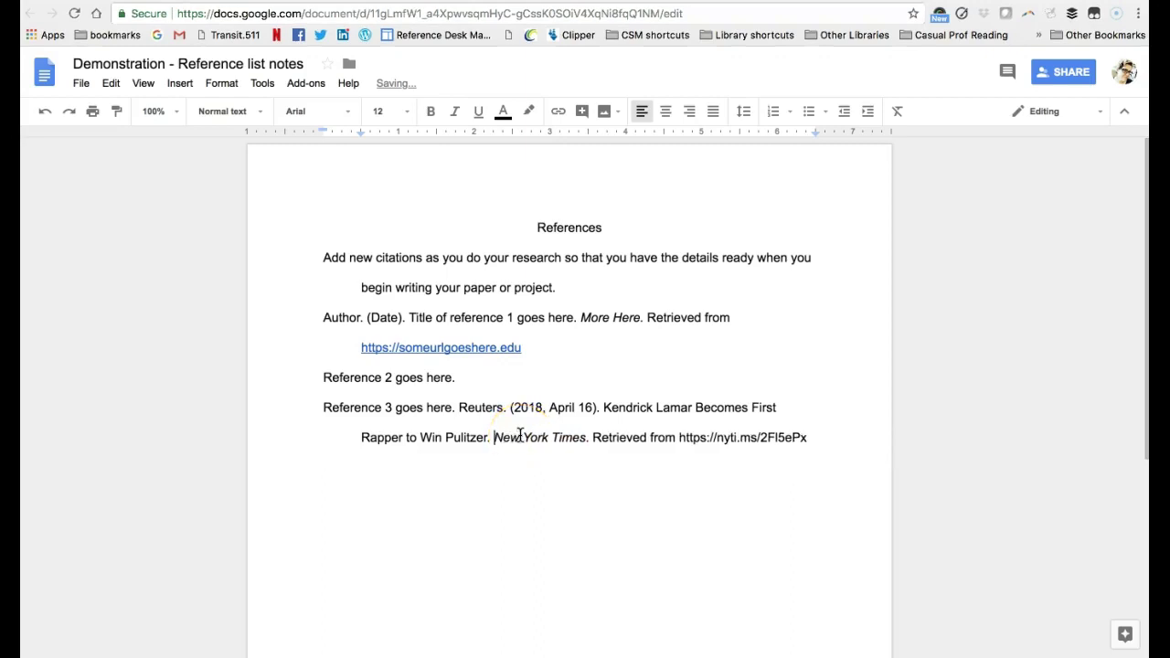
# Change 'Becomes', 'First' and 'Win' in the title to lowercase.
pyautogui.click(700, 409)
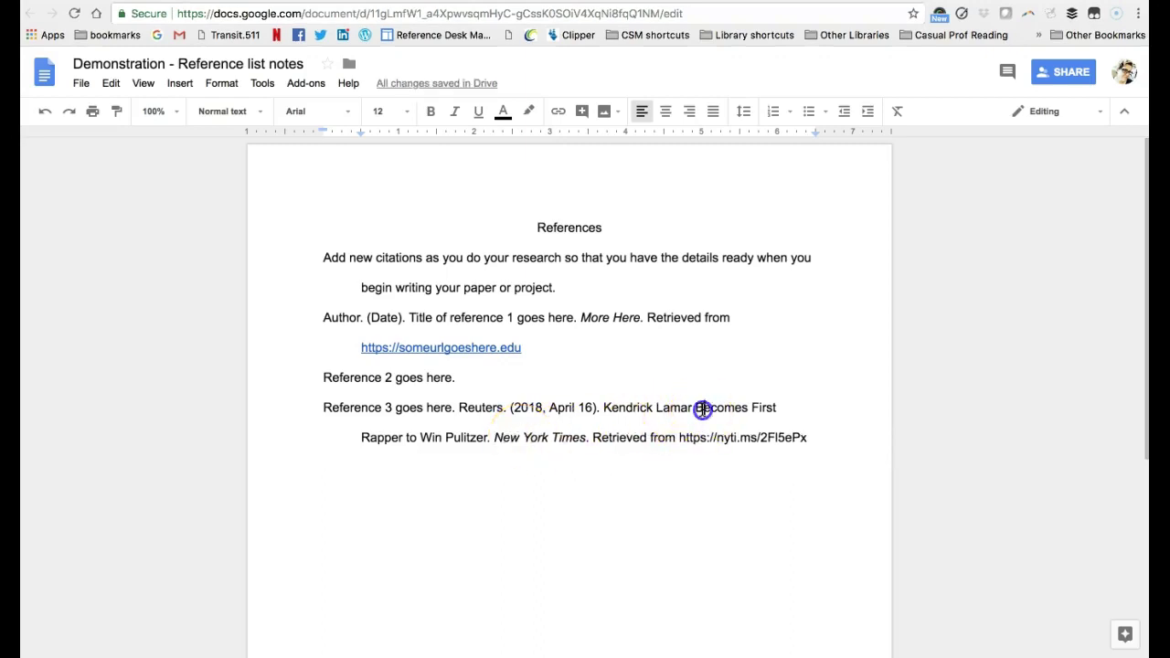
pyautogui.press('BackSpace')
pyautogui.write('b')
pyautogui.click(757, 410)
pyautogui.press('BackSpace')
pyautogui.write('f')
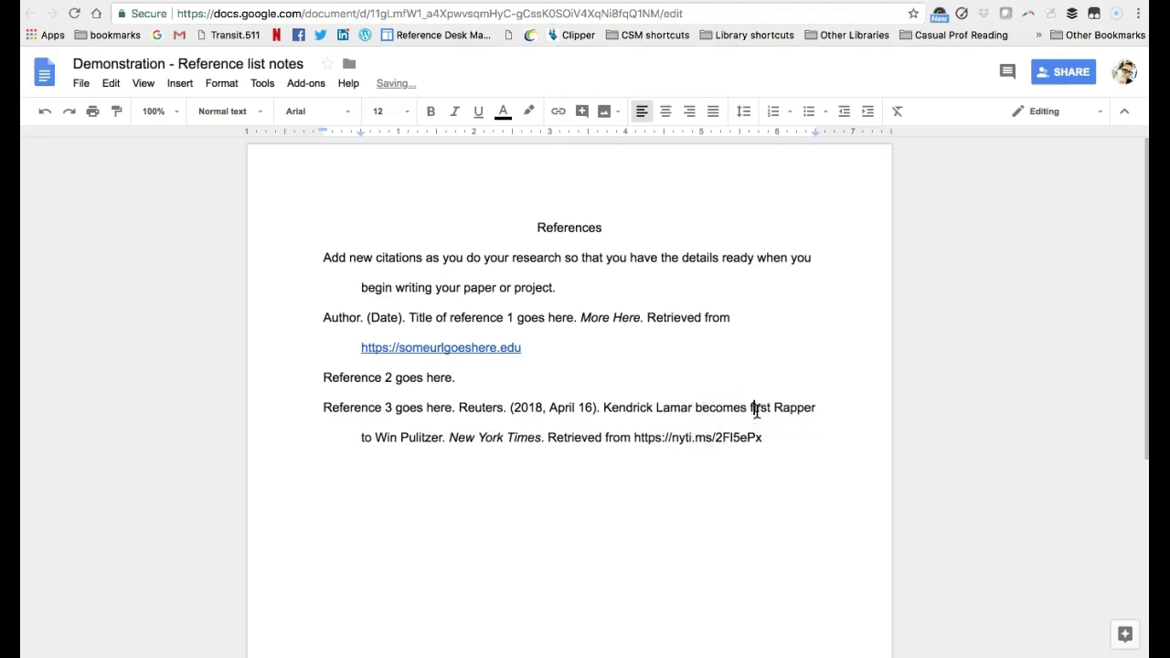
pyautogui.click(385, 440)
pyautogui.press('BackSpace')
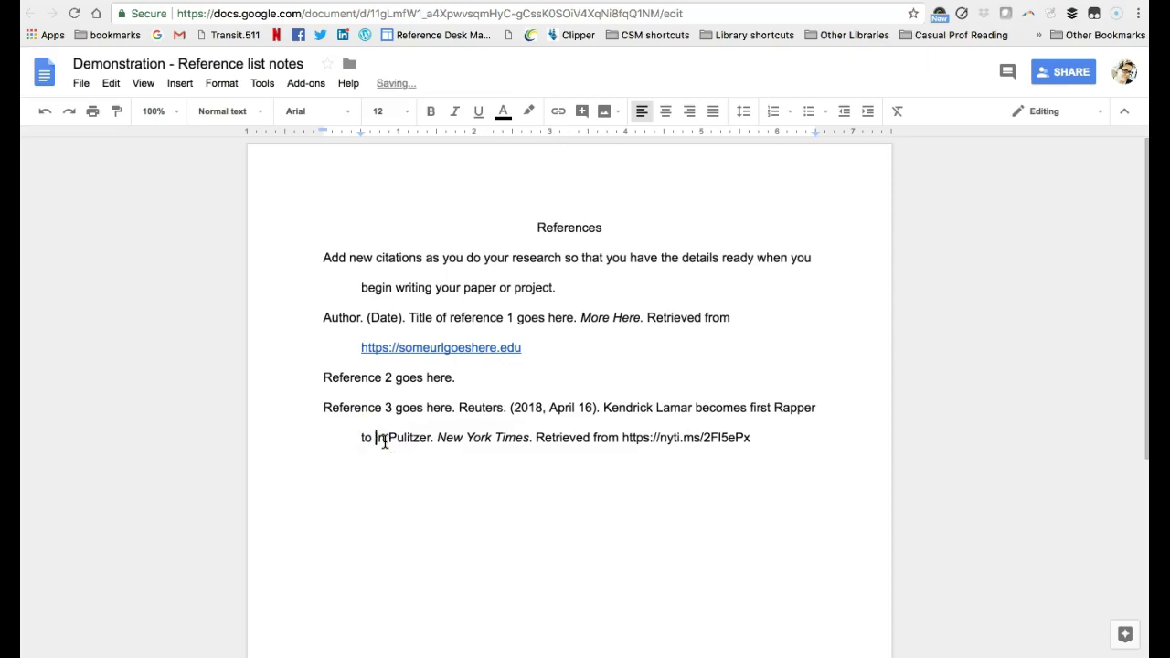
pyautogui.write('w')
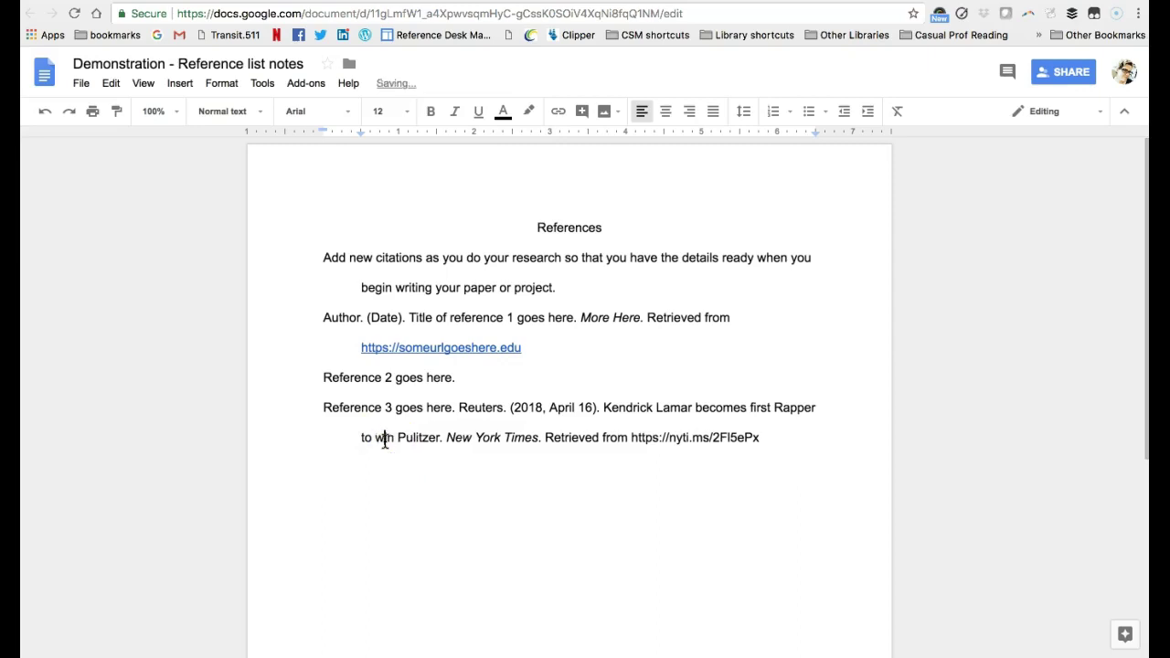
pyautogui.click(539, 440)
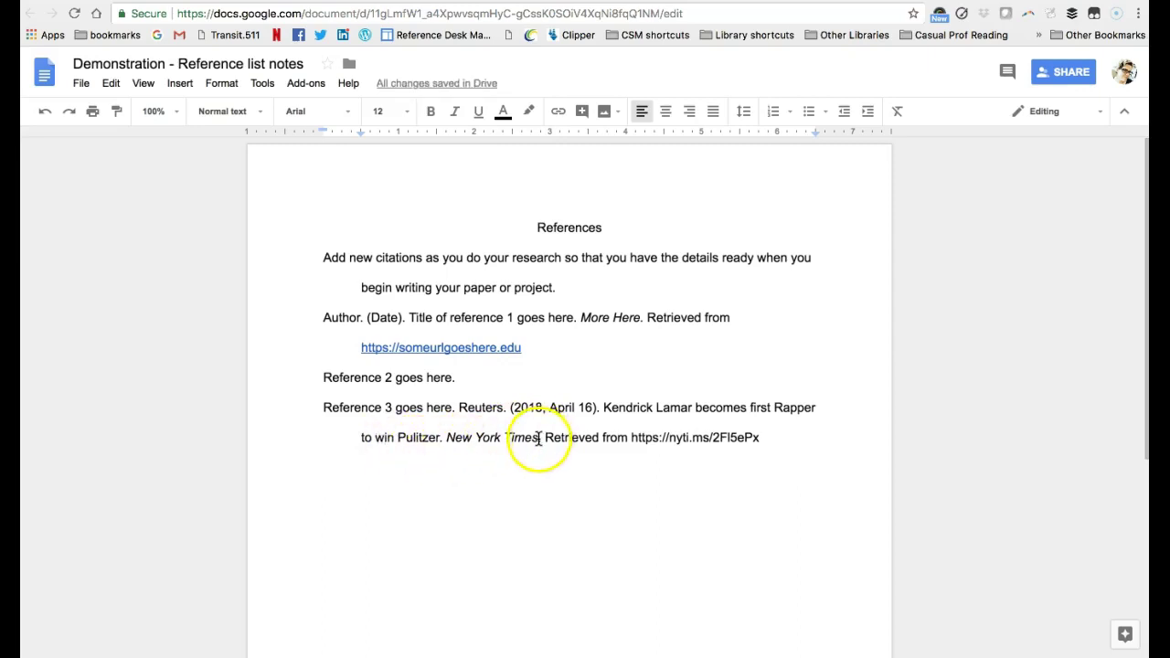
pyautogui.click(460, 408)
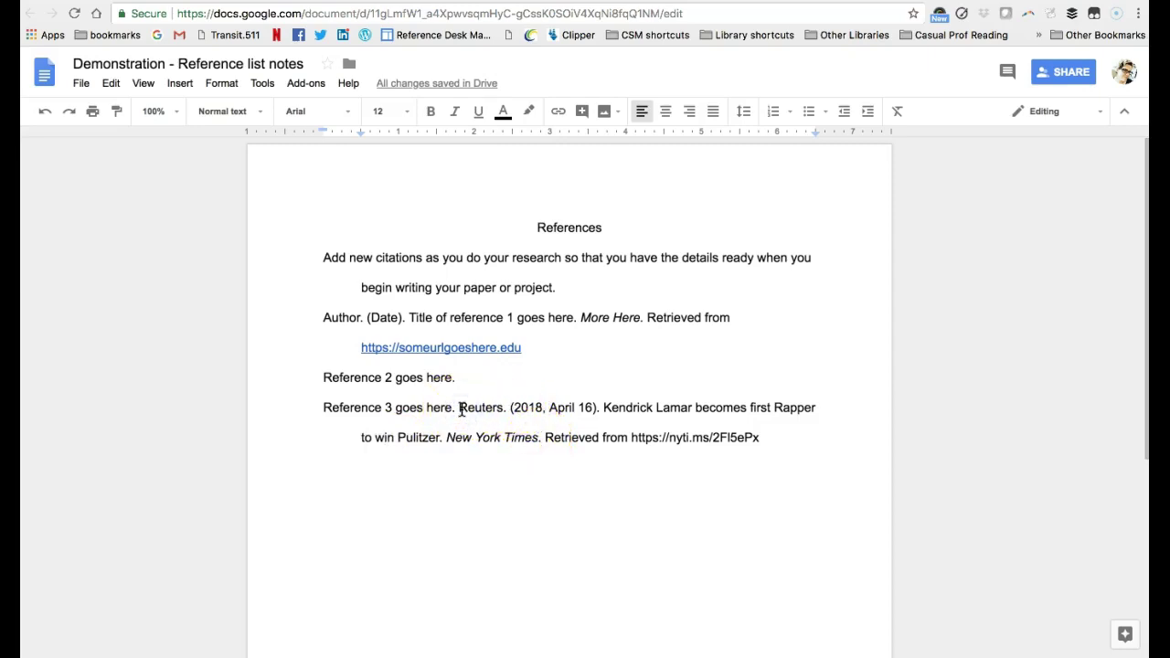
# Delete the 'Reference 3 goes here.' placeholder before Reuters and return to the NYT article.
pyautogui.press('BackSpace')
pyautogui.press('BackSpace')
pyautogui.press('BackSpace')
pyautogui.press('BackSpace')
pyautogui.press('BackSpace')
pyautogui.press('BackSpace')
pyautogui.press('BackSpace')
pyautogui.press('BackSpace')
pyautogui.press('BackSpace')
pyautogui.press('BackSpace')
pyautogui.press('BackSpace')
pyautogui.press('BackSpace')
pyautogui.press('BackSpace')
pyautogui.press('BackSpace')
pyautogui.press('BackSpace')
pyautogui.press('BackSpace')
pyautogui.press('BackSpace')
pyautogui.press('BackSpace')
pyautogui.press('BackSpace')
pyautogui.press('BackSpace')
pyautogui.press('BackSpace')
pyautogui.press('BackSpace')
pyautogui.press('BackSpace')
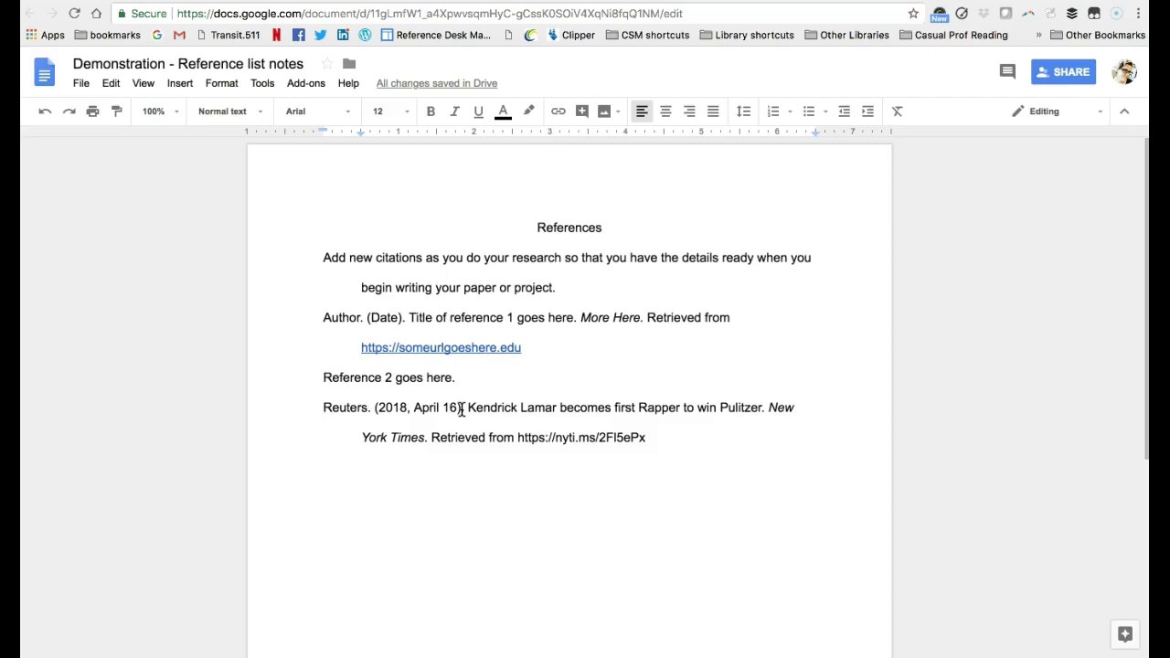
pyautogui.hotkey('ctrl', 'Tab')
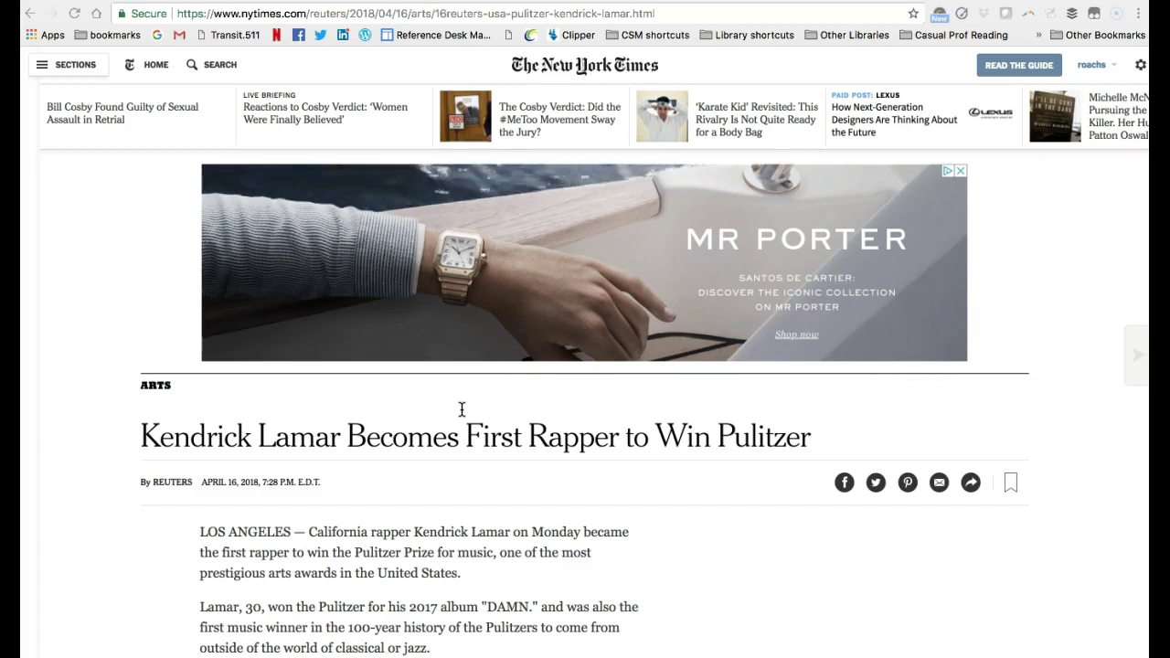
# Open the NYT homepage from the logo, then visit the 中文 and ESPAÑOL editions.
pyautogui.click(606, 70)
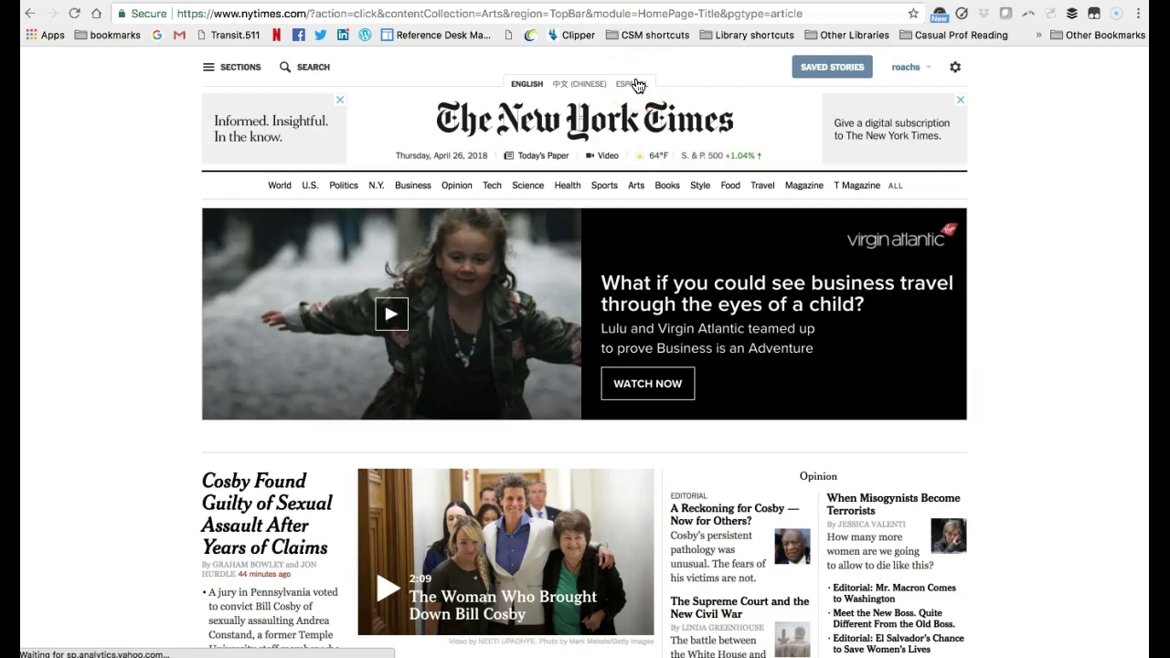
pyautogui.click(620, 85)
pyautogui.click(576, 84)
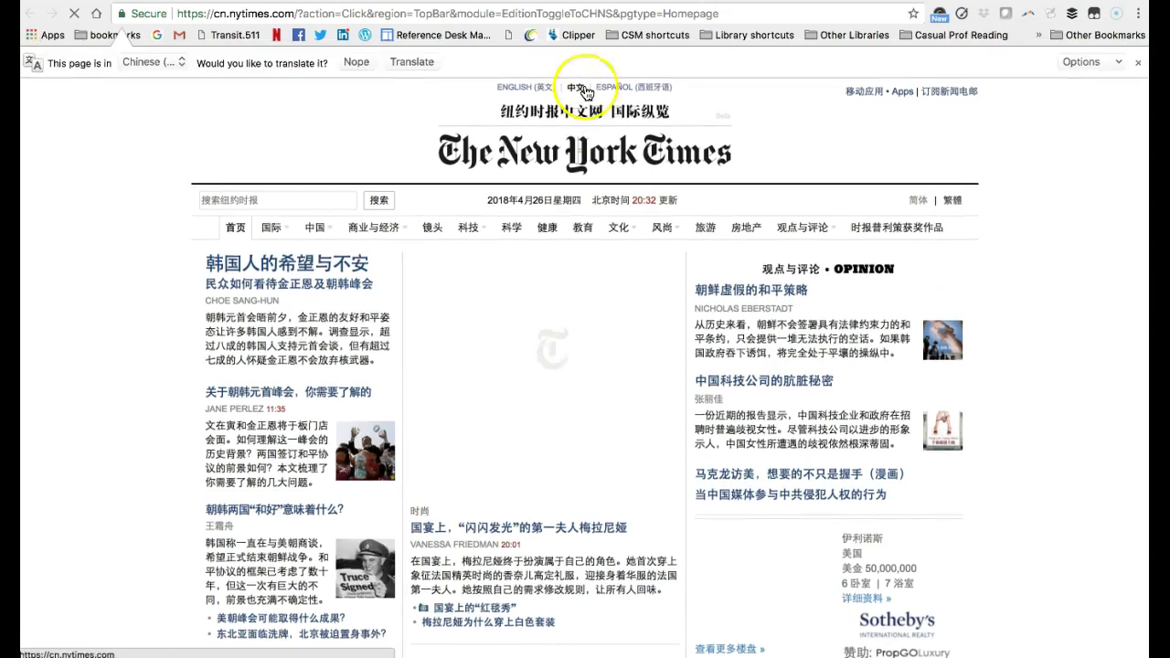
pyautogui.click(608, 82)
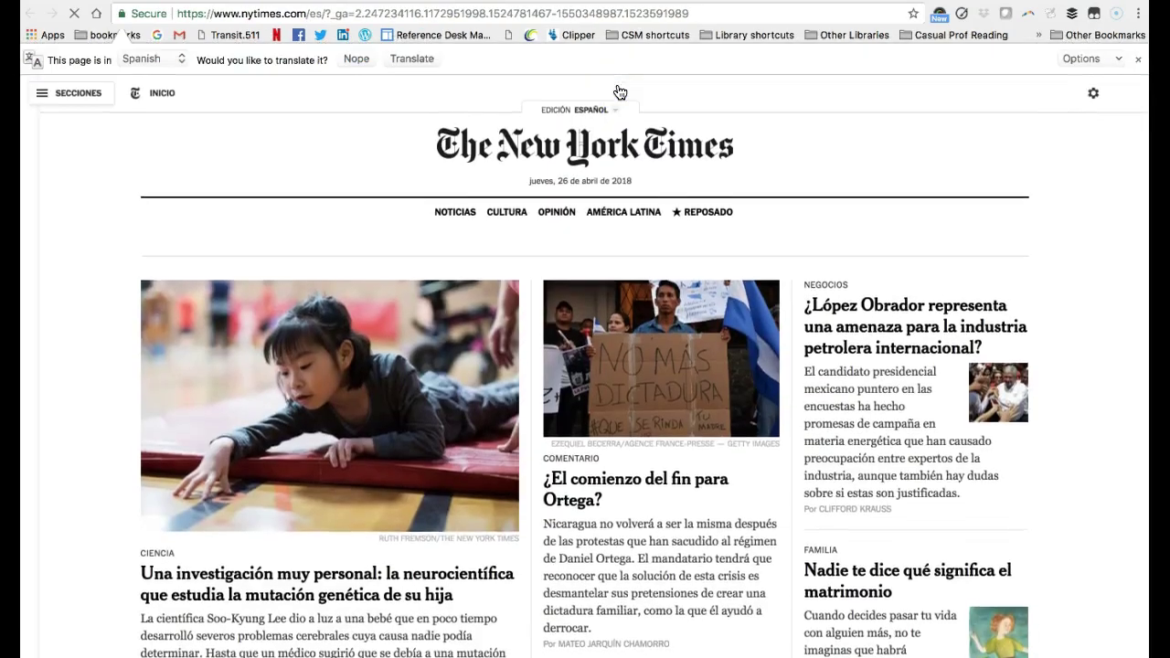